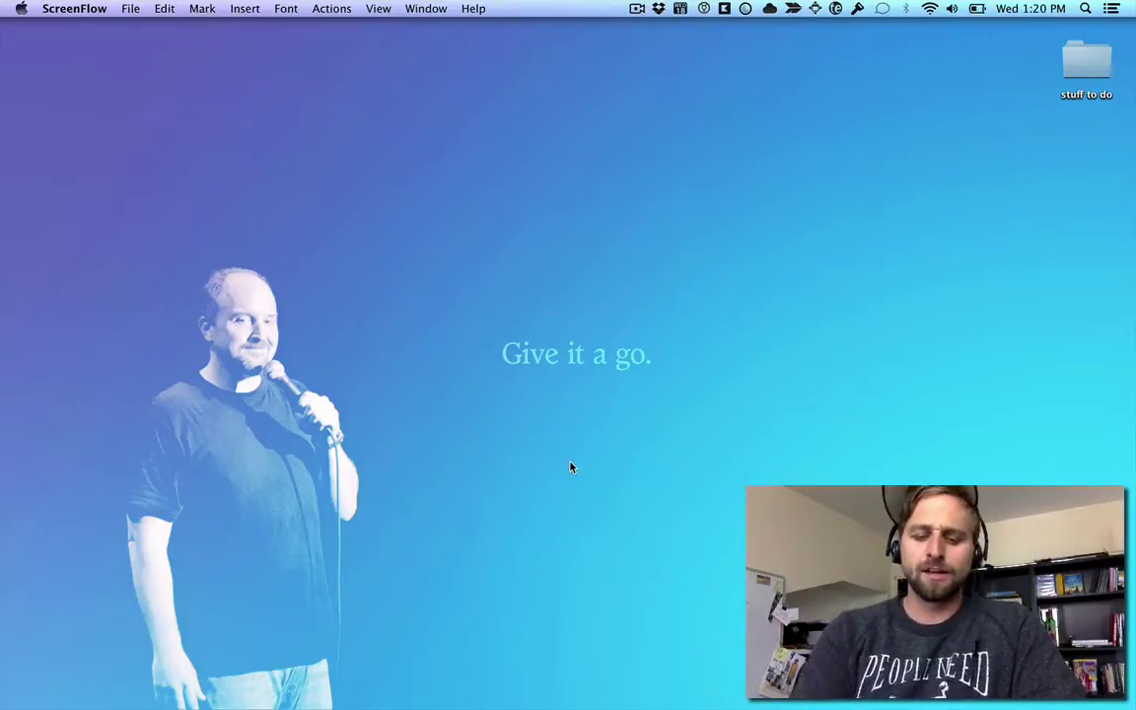
Bring Google Chrome to the front, showing the Ep. 113 "Big Comedy Rock Solo" page.
{"action": "key", "text": "super+Tab"}
{"action": "key", "text": "super+Tab"}
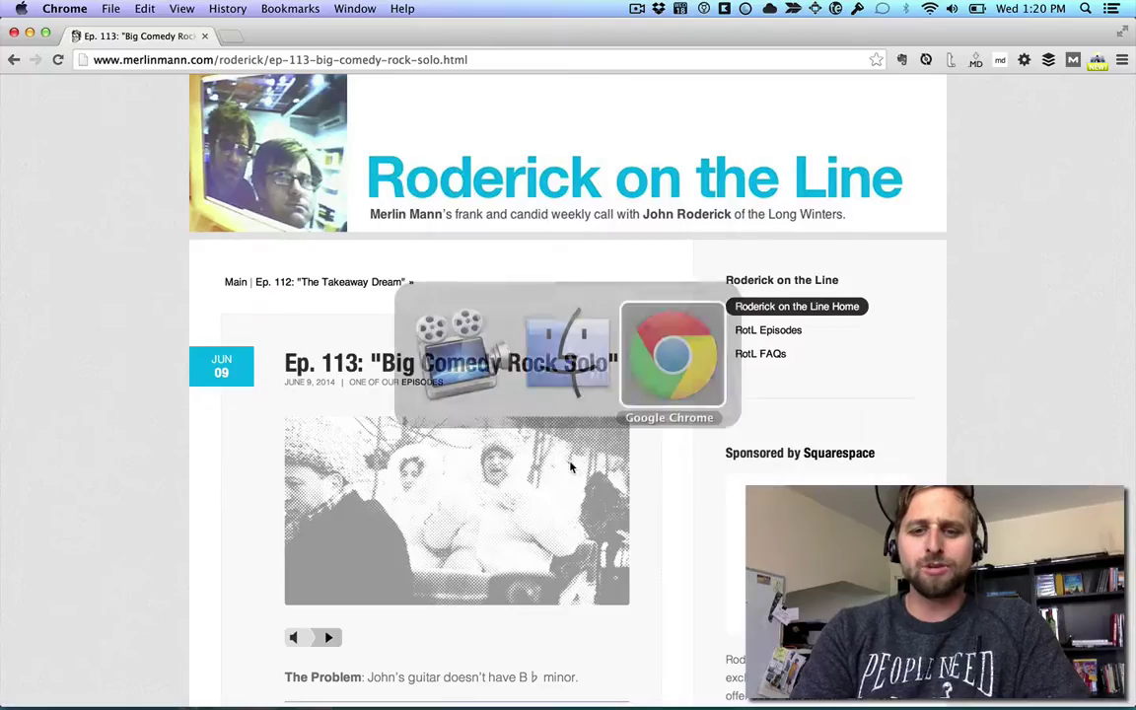
Load huffduffer.com in a new tab, then go back to the Ep. 113 episode tab.
{"action": "key", "text": "super+t"}
{"action": "type", "text": "huffduffer.com"}
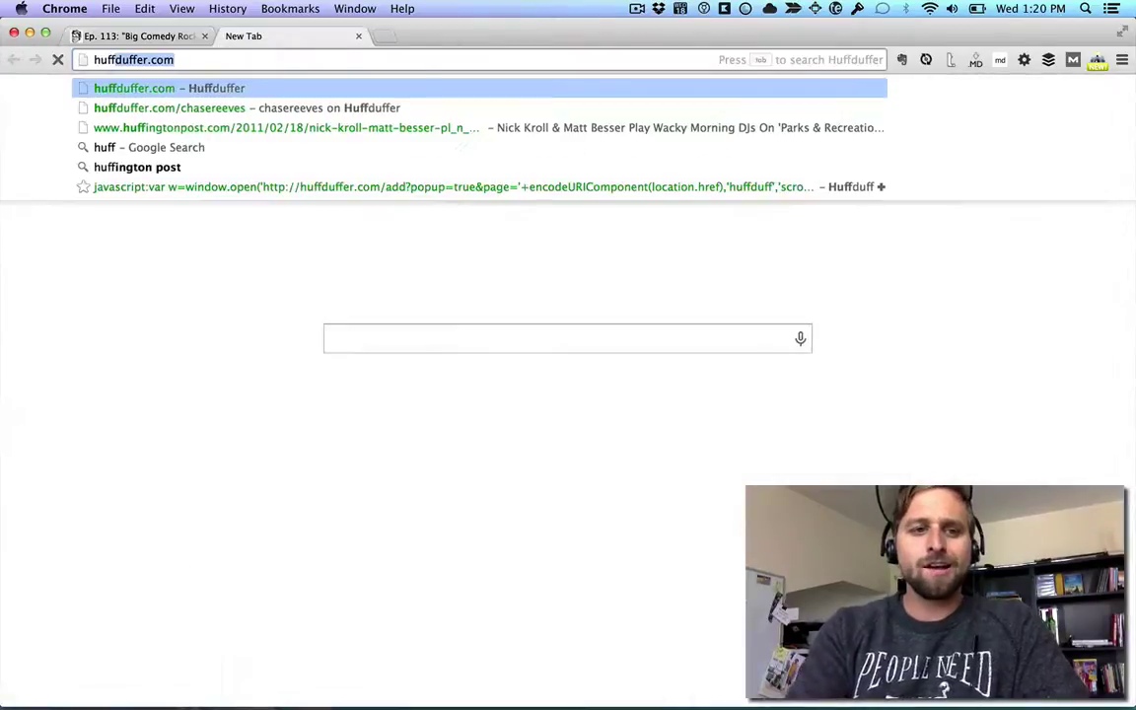
{"action": "key", "text": "Return"}
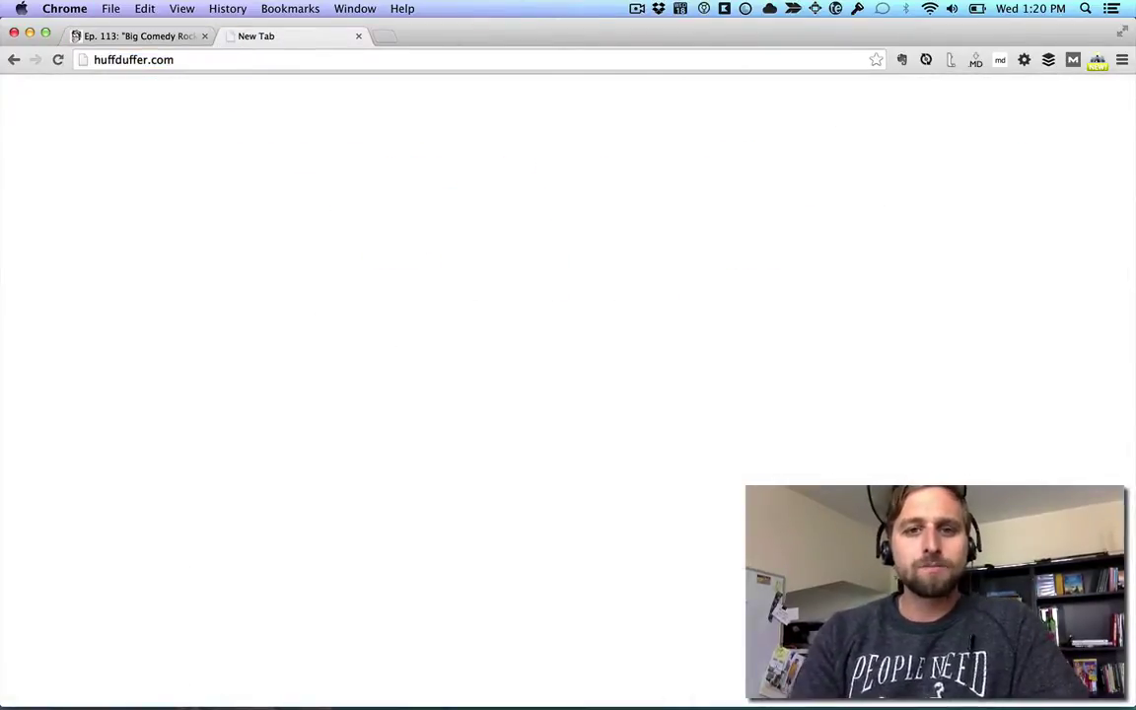
{"action": "scroll", "coordinate": [479, 311], "scroll_direction": "down", "scroll_amount": 2}
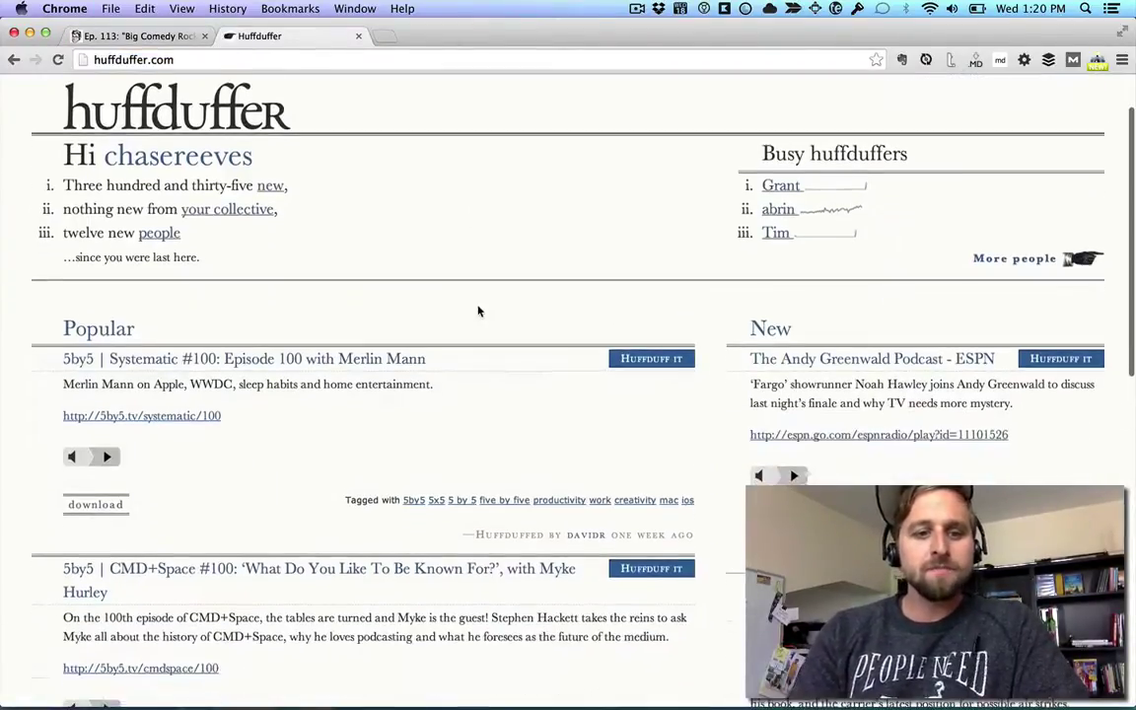
{"action": "scroll", "coordinate": [477, 310], "scroll_direction": "up", "scroll_amount": 3}
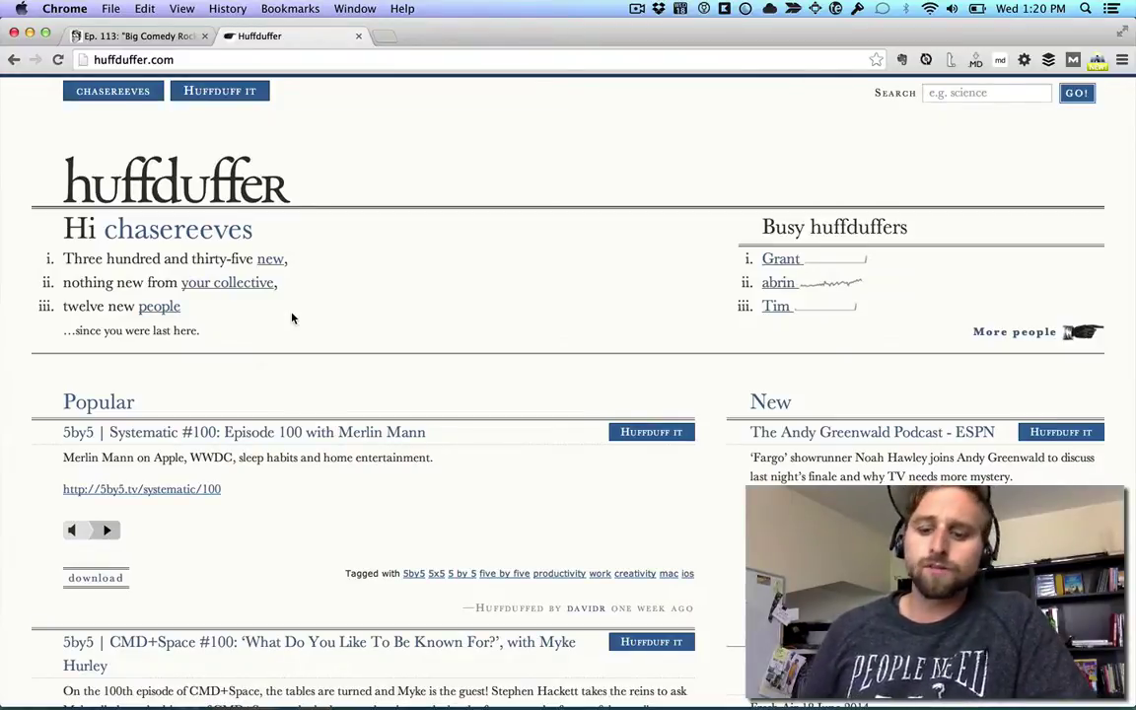
{"action": "key", "text": "ctrl+shift+Tab"}
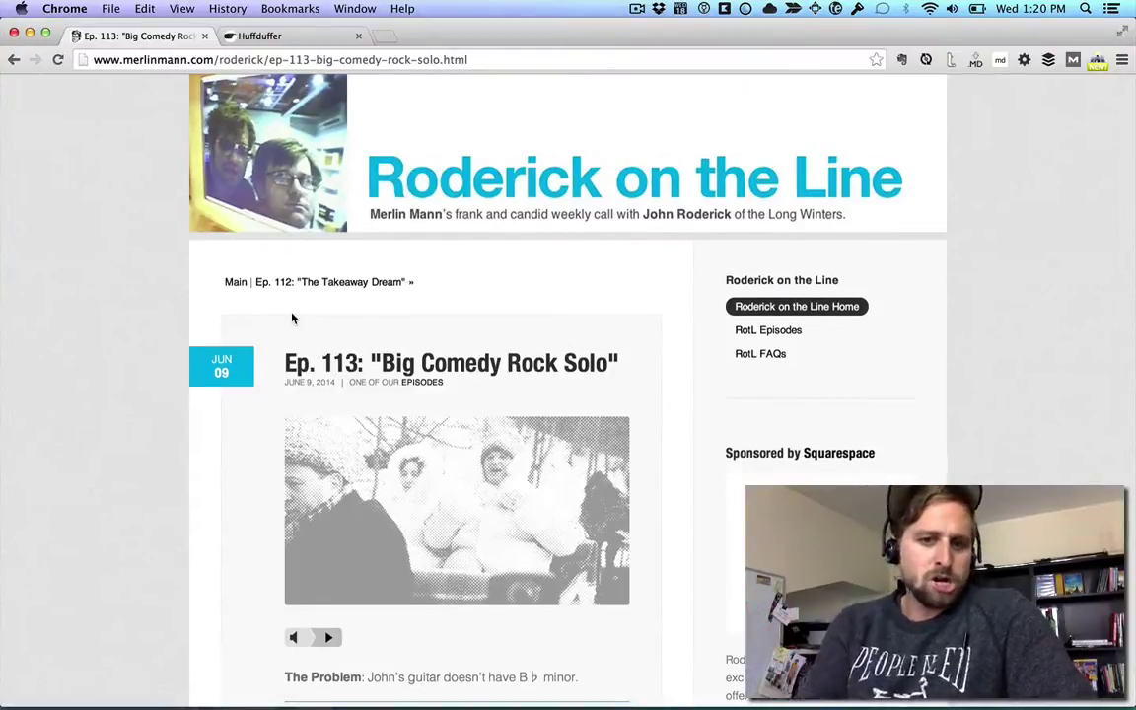
Scroll through the Ep. 113 episode page, then switch to the Huffduffer home tab.
{"action": "scroll", "coordinate": [291, 318], "scroll_direction": "down", "scroll_amount": 3}
{"action": "scroll", "coordinate": [292, 318], "scroll_direction": "up", "scroll_amount": 3}
{"action": "scroll", "coordinate": [292, 318], "scroll_direction": "down", "scroll_amount": 1}
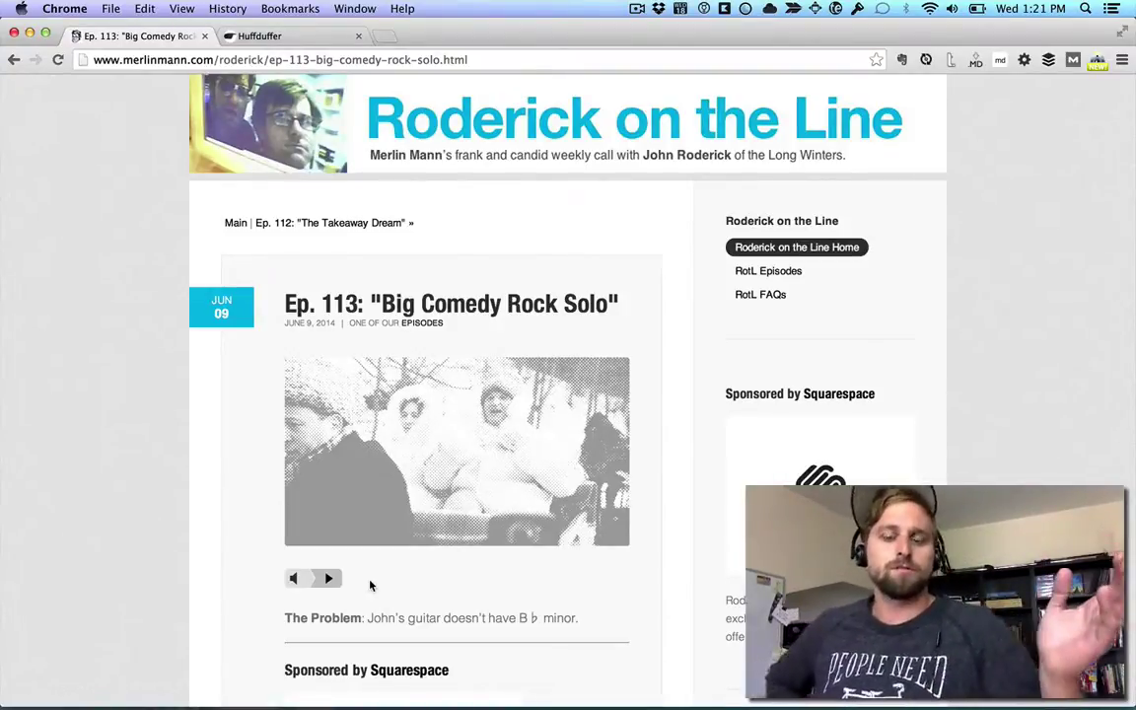
{"action": "key", "text": "ctrl+Tab"}
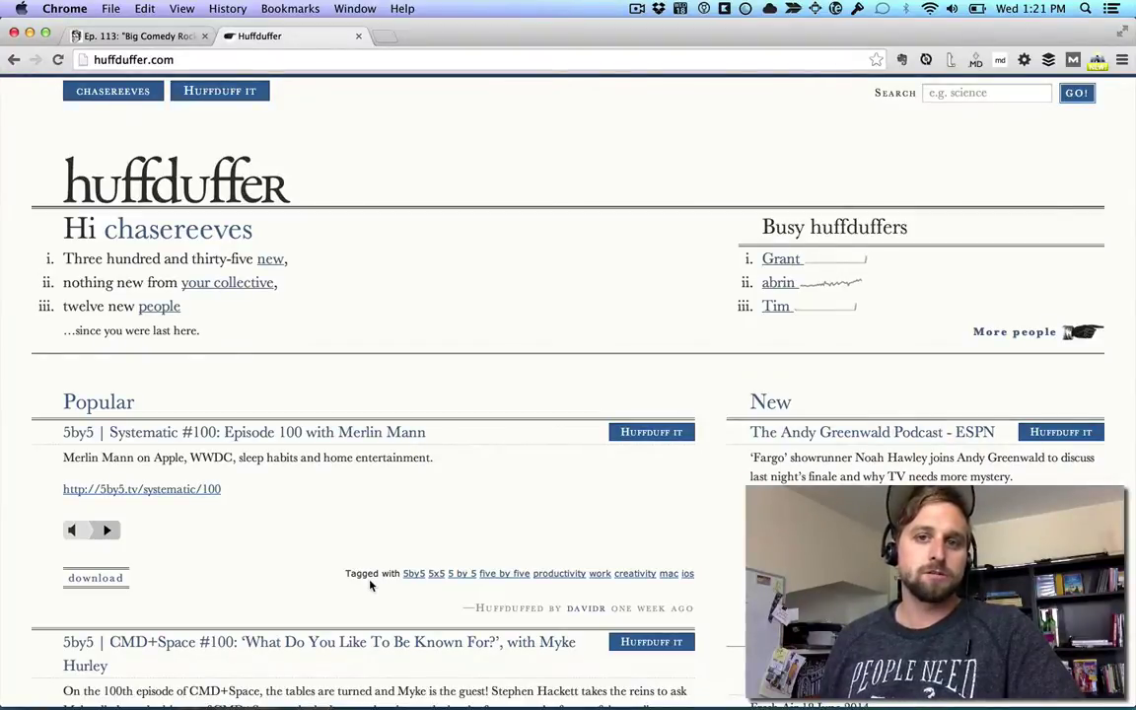
Begin Huffduffer sign-up by entering a desired username and moving to the password field.
{"action": "key", "text": "super+Tab"}
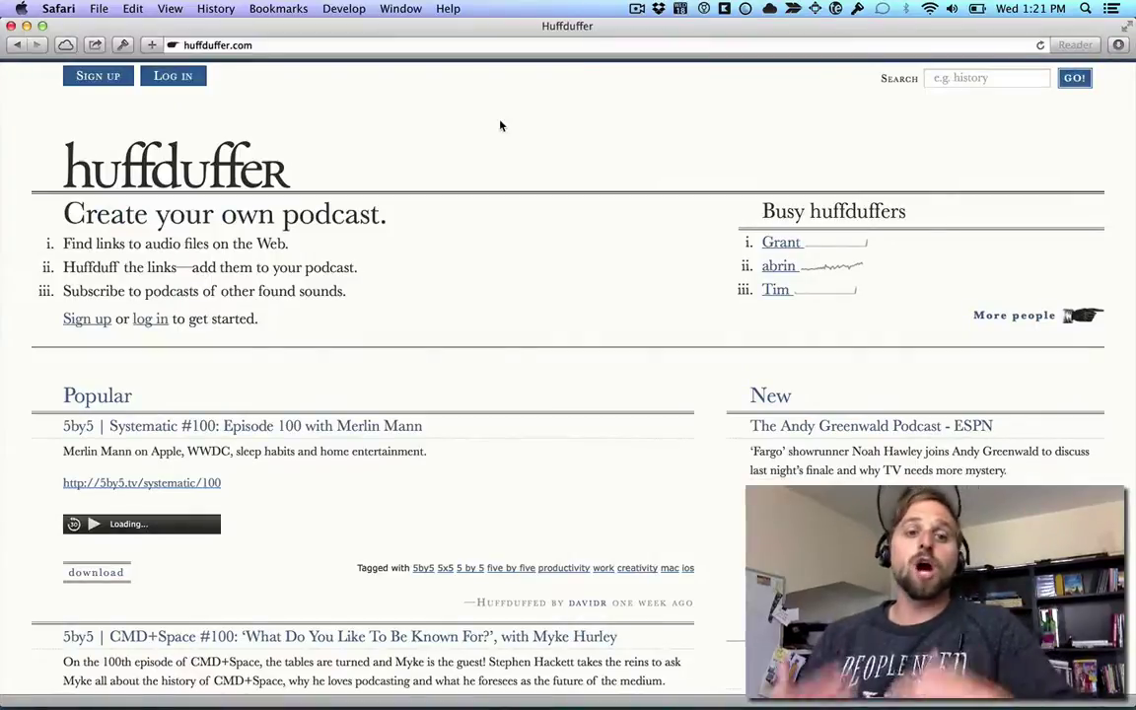
{"action": "left_click", "coordinate": [98, 79]}
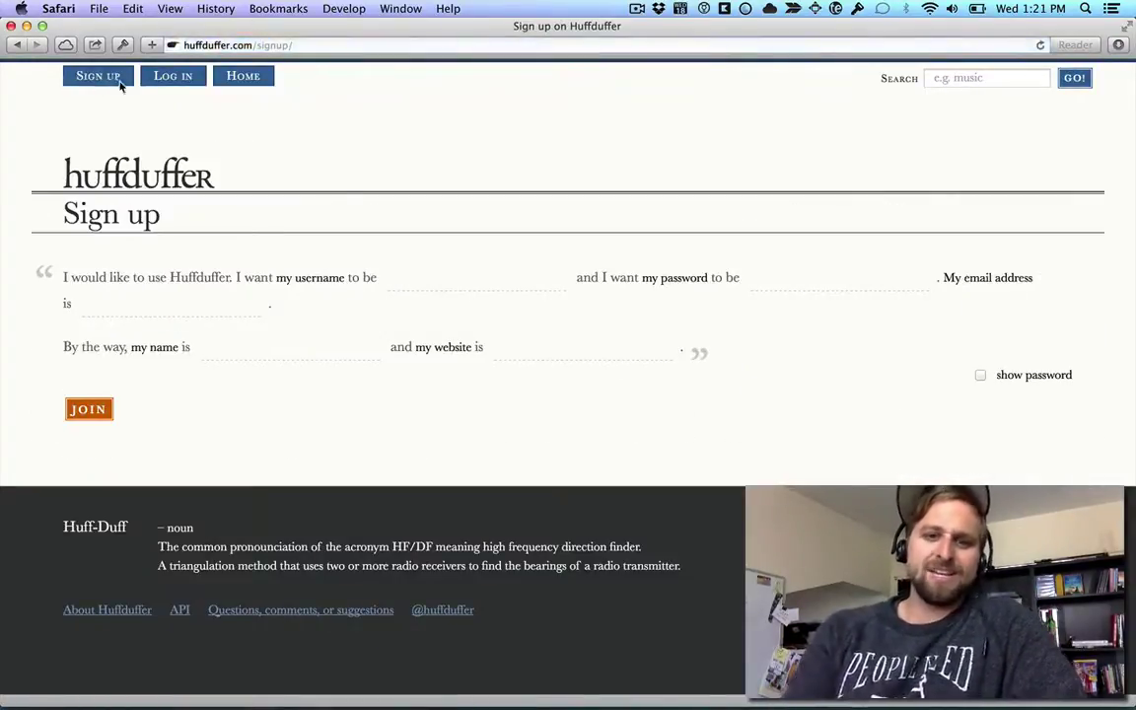
{"action": "left_click", "coordinate": [470, 281]}
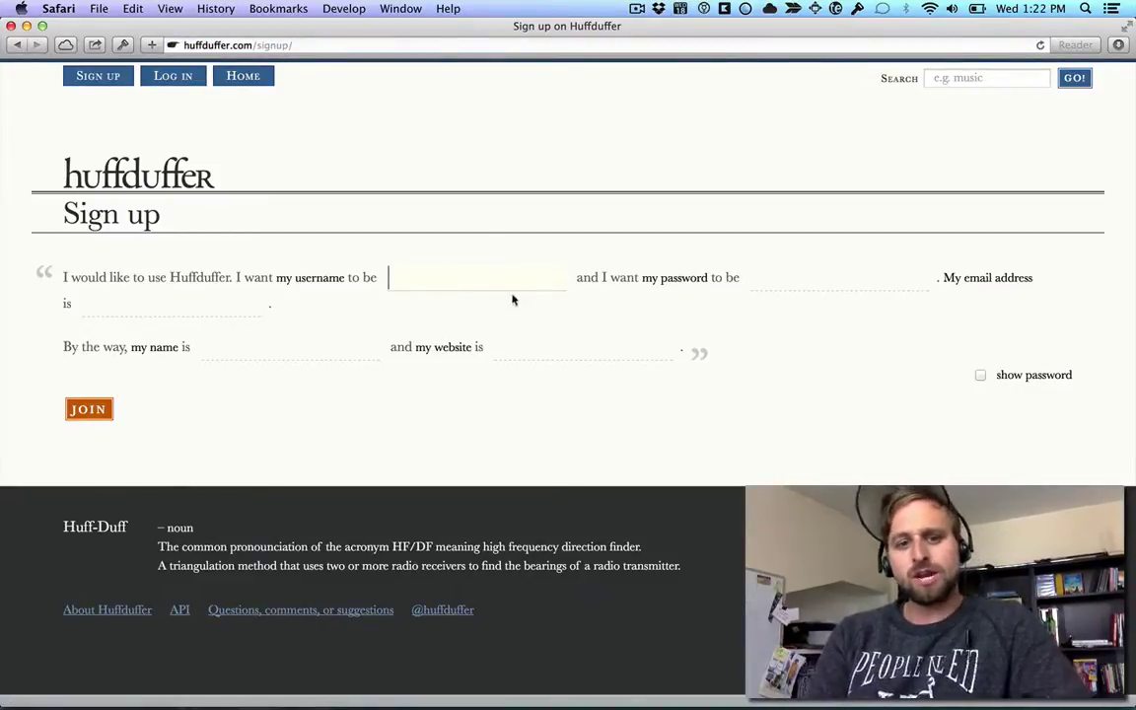
{"action": "type", "text": "sabbada"}
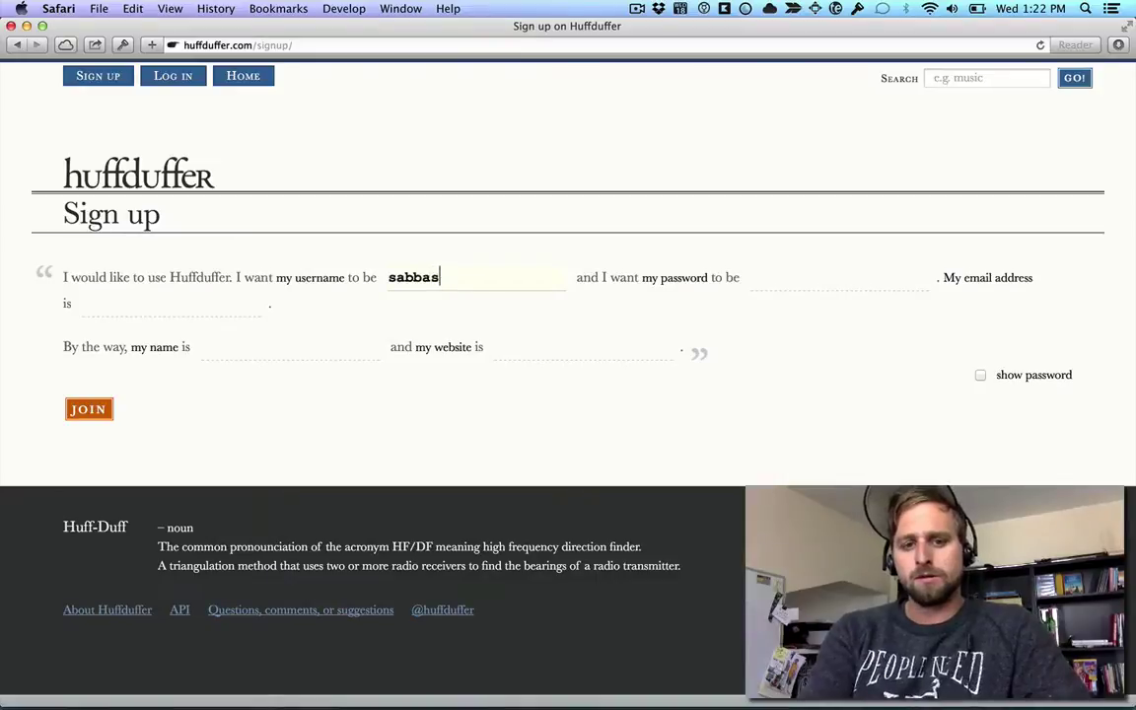
{"action": "type", "text": "bba"}
{"action": "key", "text": "Tab"}
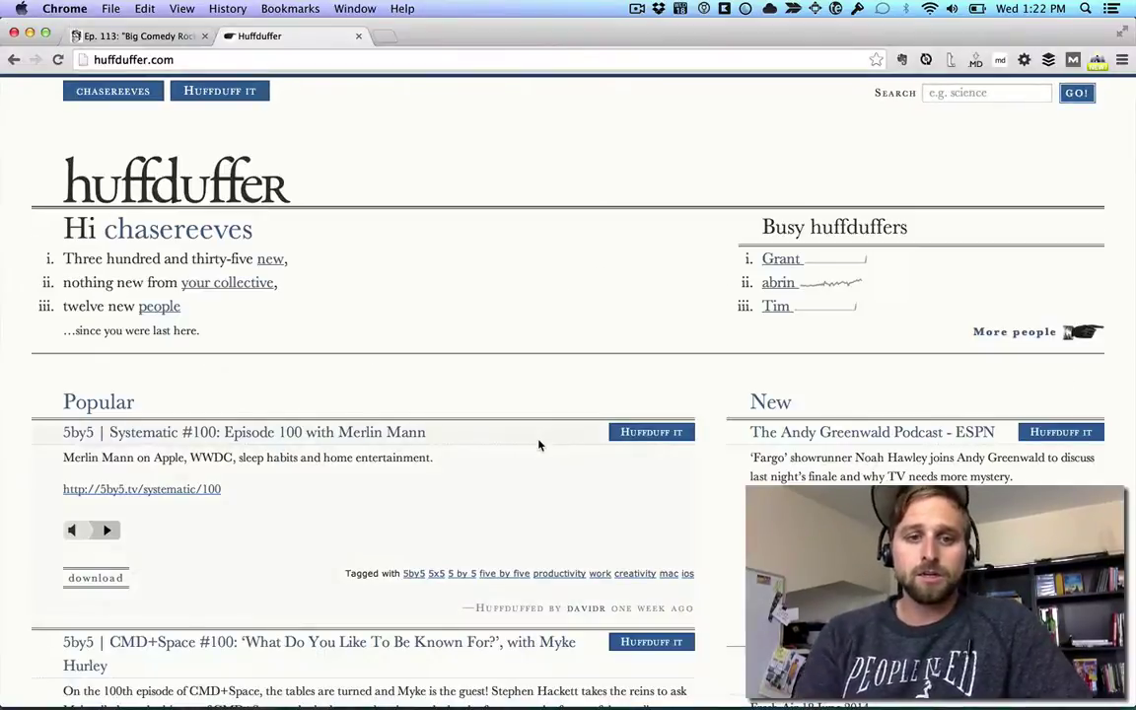
Open your Huffduffer profile, then search 'huffduffer bookmarklet' and open the About on Huffduffer result.
{"action": "double_click", "coordinate": [200, 225]}
{"action": "left_click", "coordinate": [201, 225]}
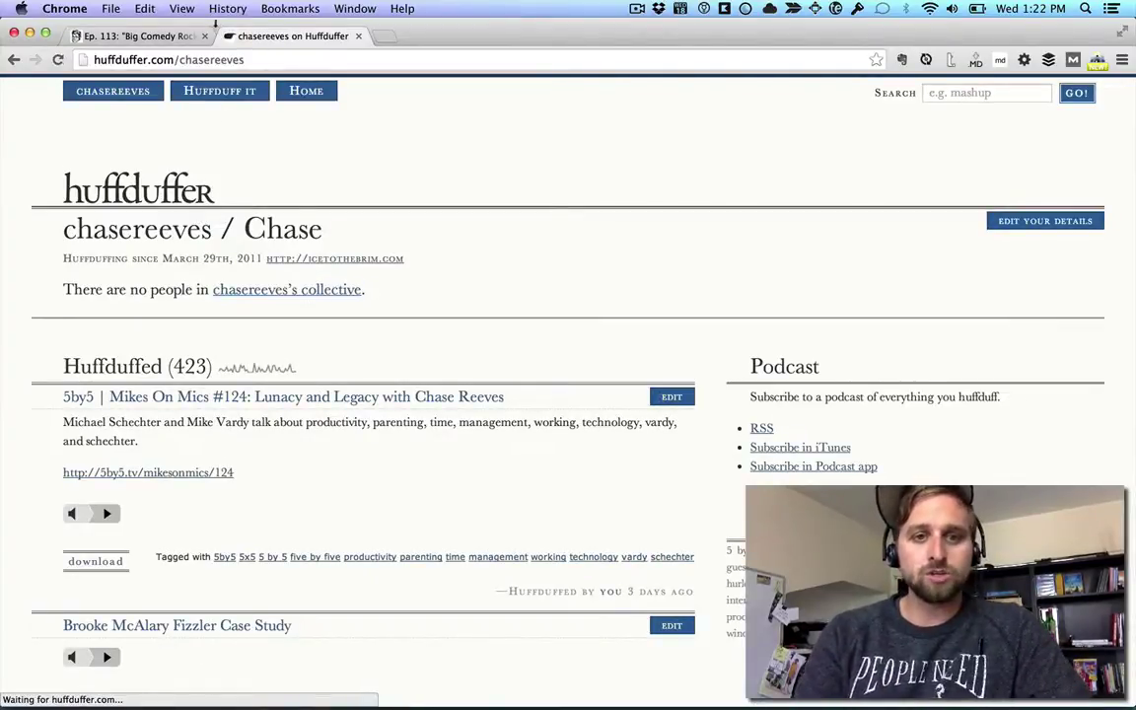
{"action": "key", "text": "ctrl+t"}
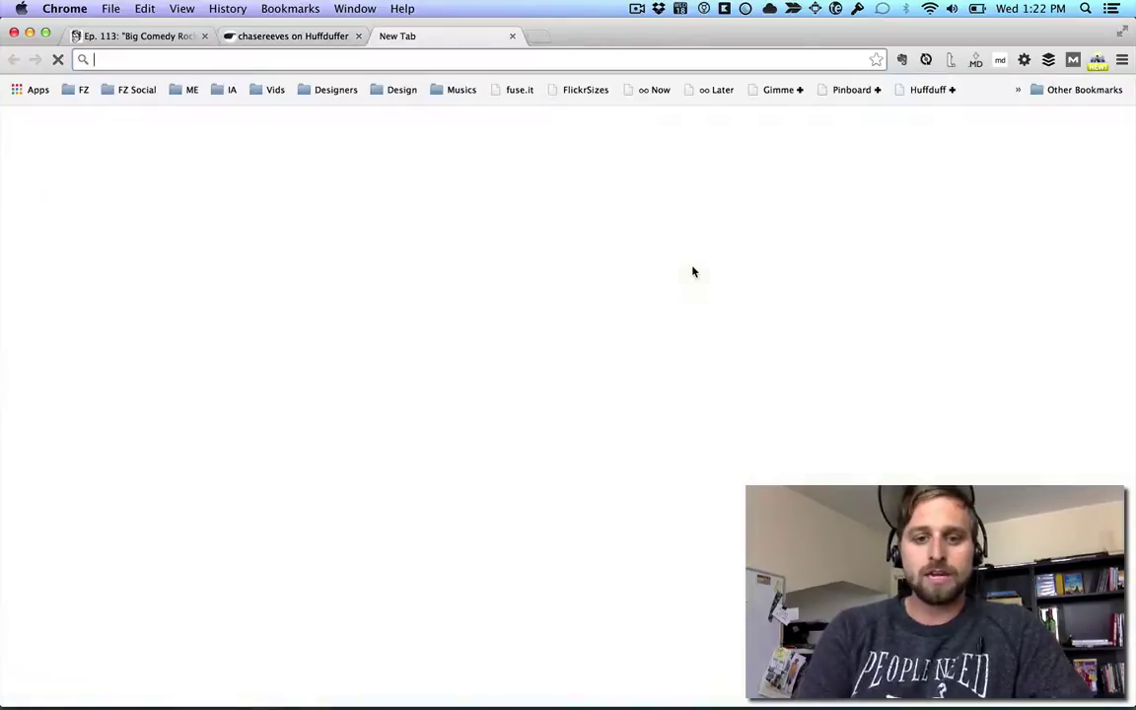
{"action": "type", "text": "huffduffer "}
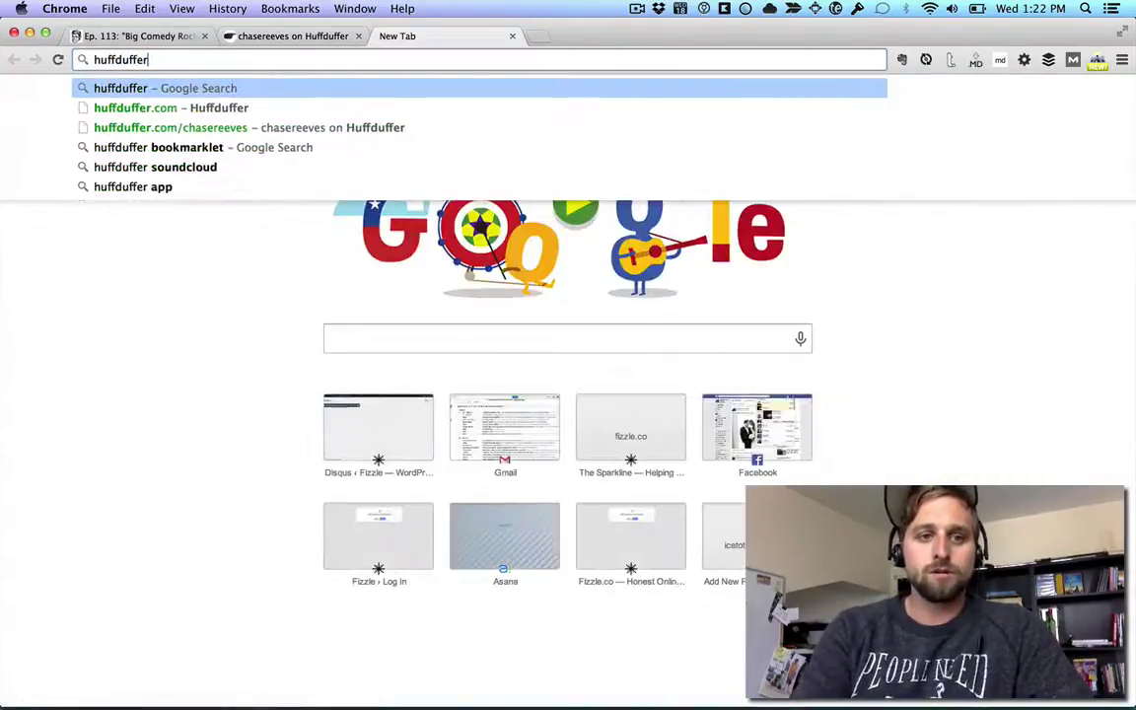
{"action": "type", "text": "bookmarklet"}
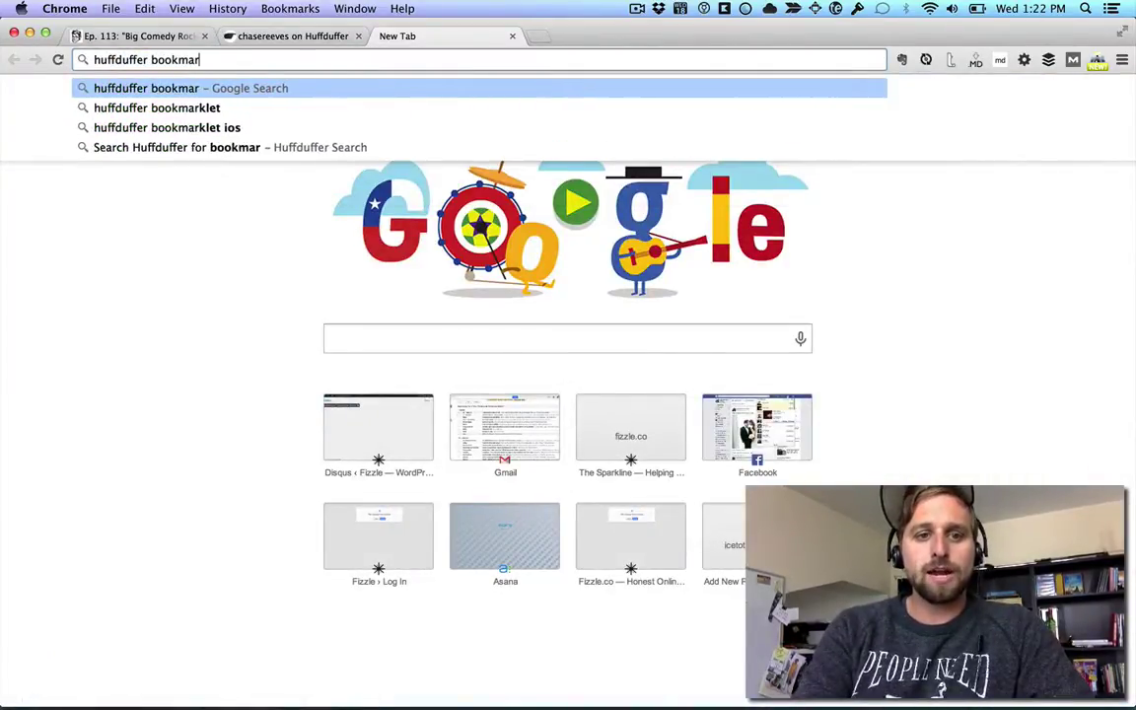
{"action": "key", "text": "Return"}
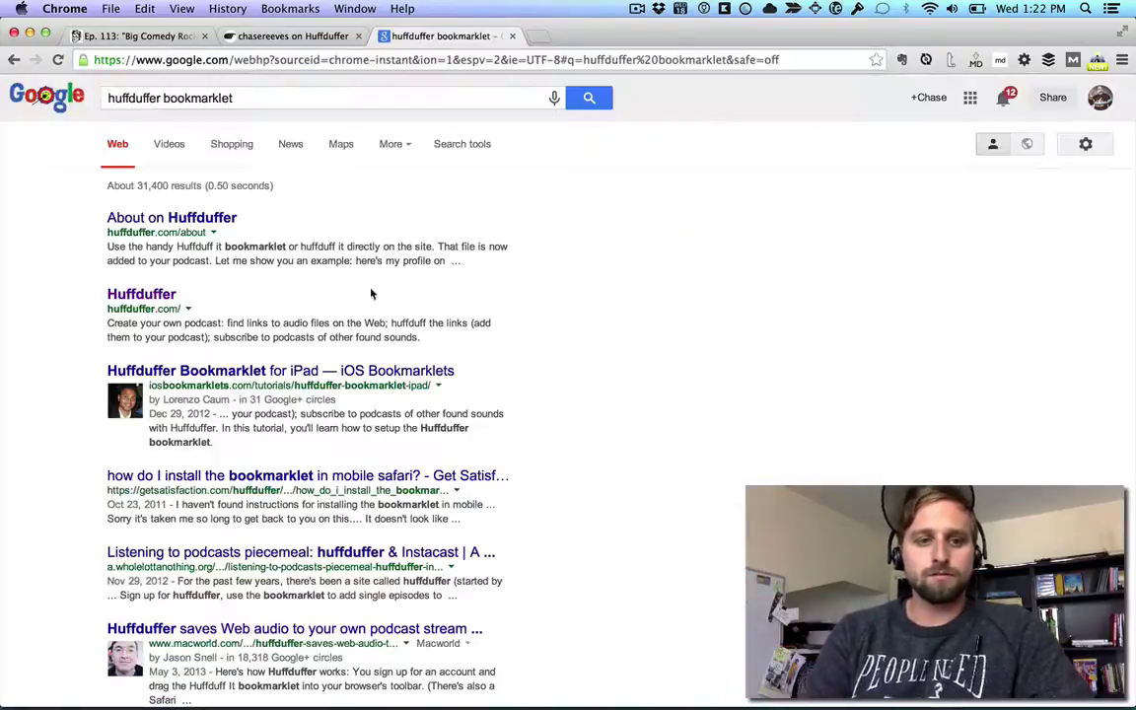
{"action": "left_click", "coordinate": [175, 217]}
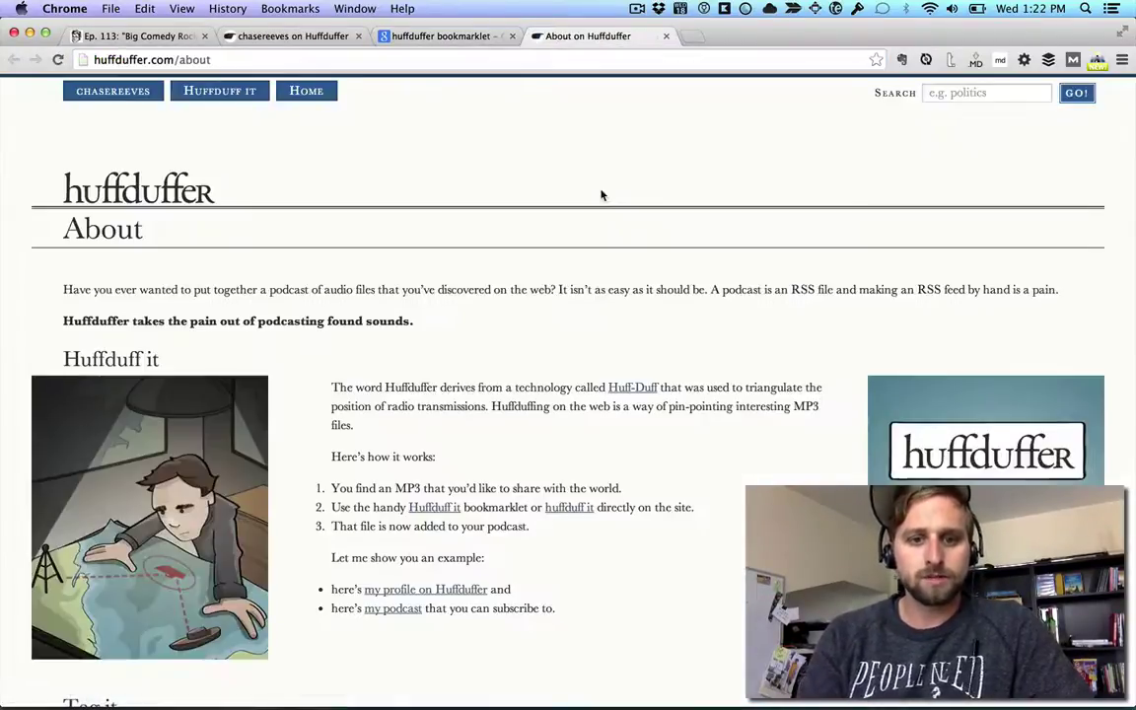
Add the 'Huffduff it' link to the bookmarks bar, then return to the Ep. 113 tab.
{"action": "key", "text": "super+f"}
{"action": "type", "text": "bookma"}
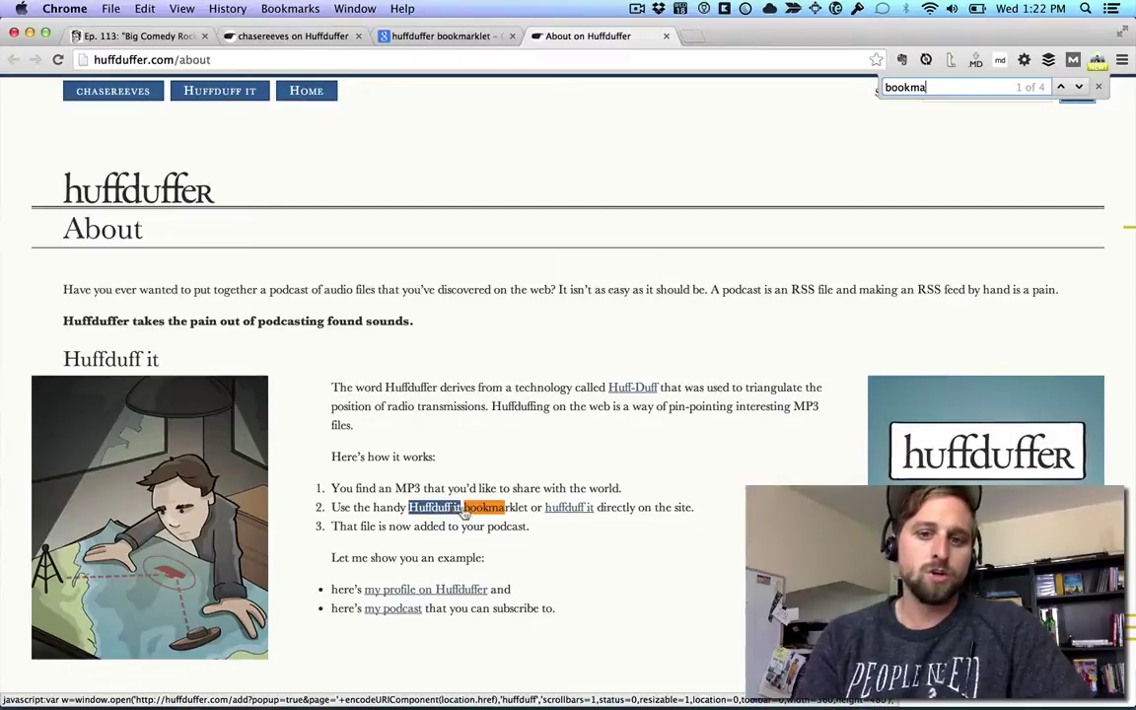
{"action": "left_click", "coordinate": [484, 522]}
{"action": "key", "text": "super+shift+b"}
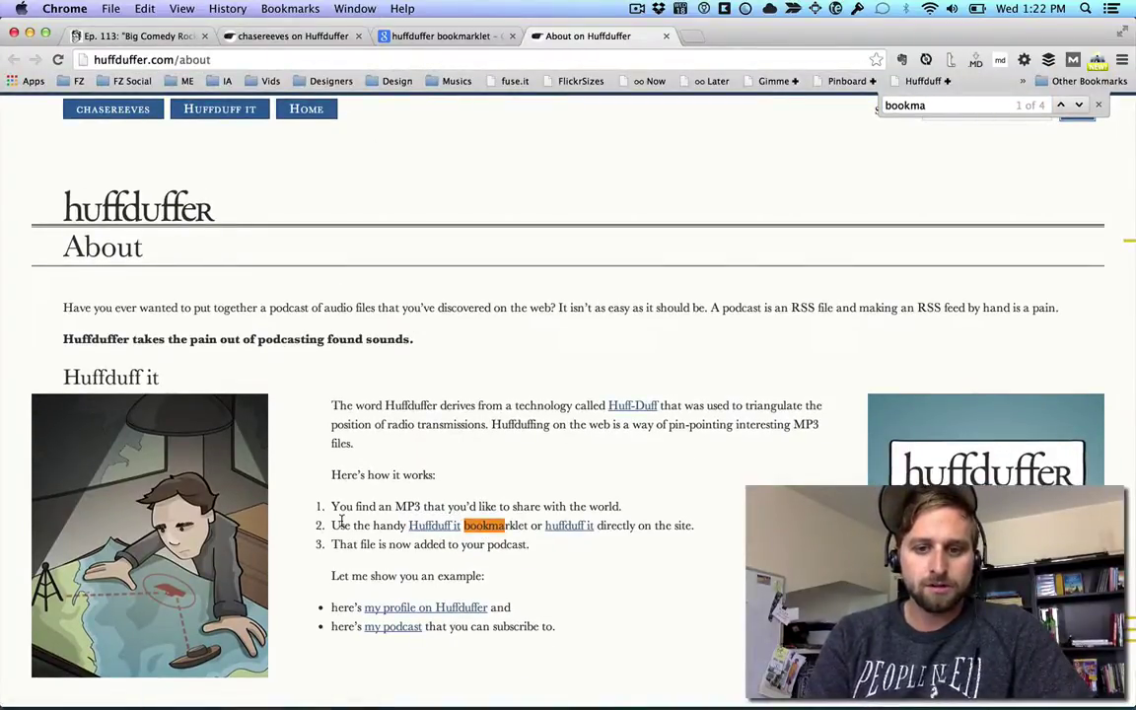
{"action": "key", "text": "Escape"}
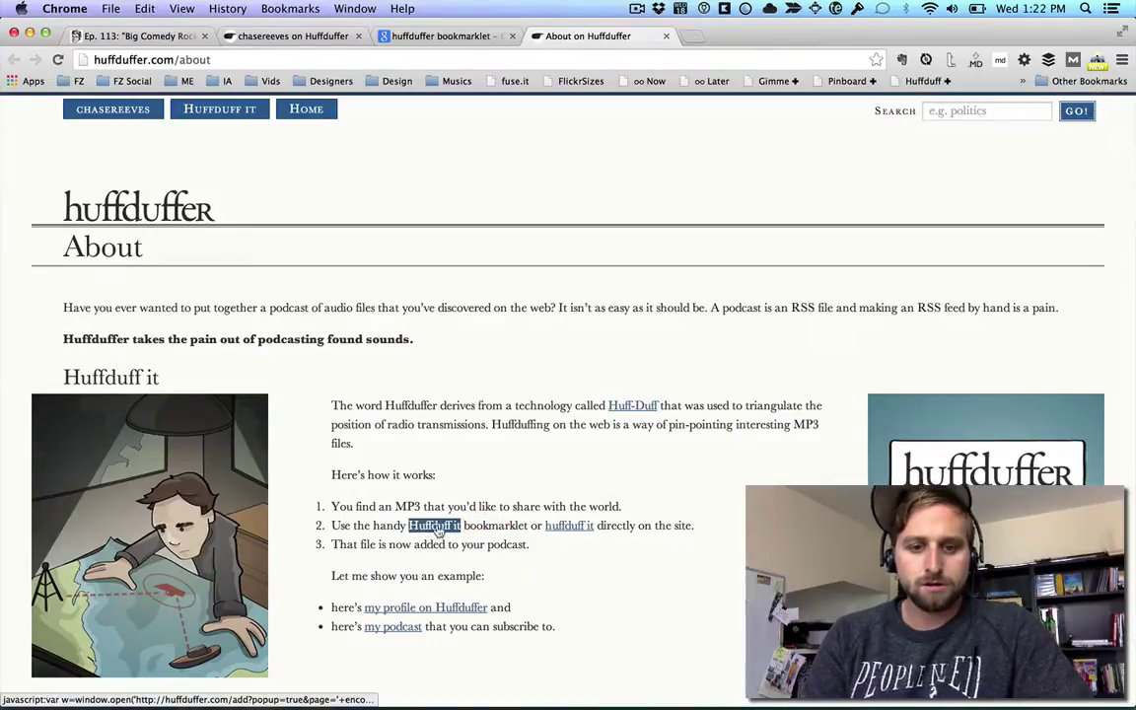
{"action": "left_click_drag", "start_coordinate": [439, 530], "coordinate": [496, 87]}
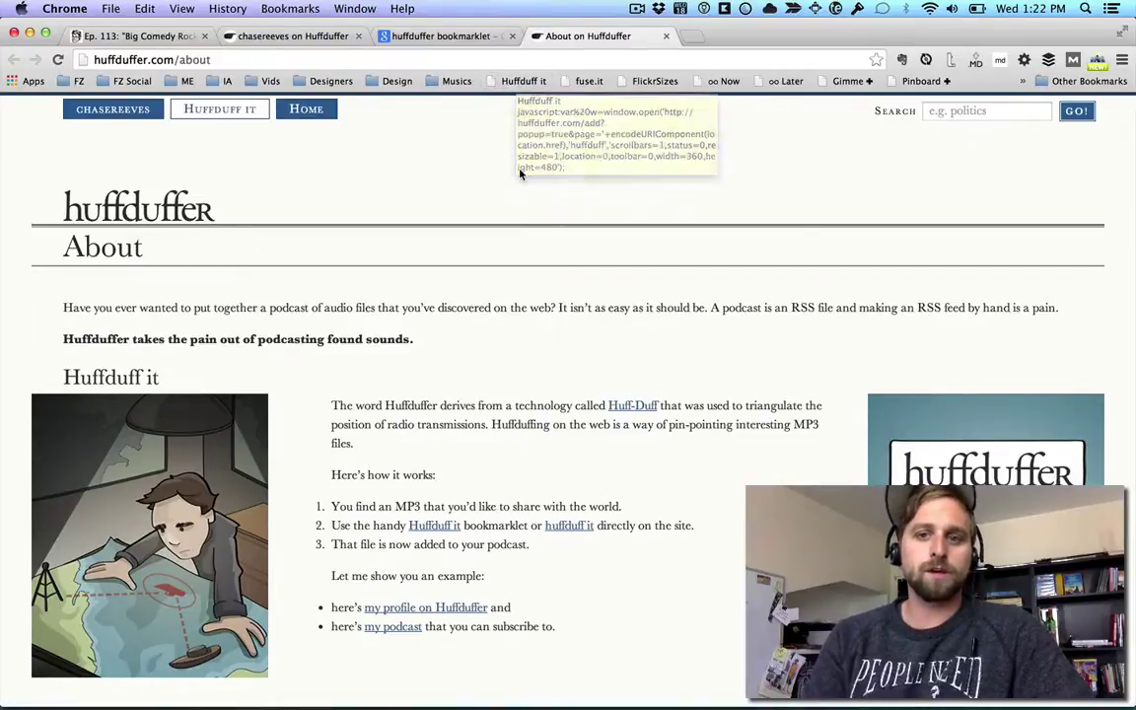
{"action": "key", "text": "super+1"}
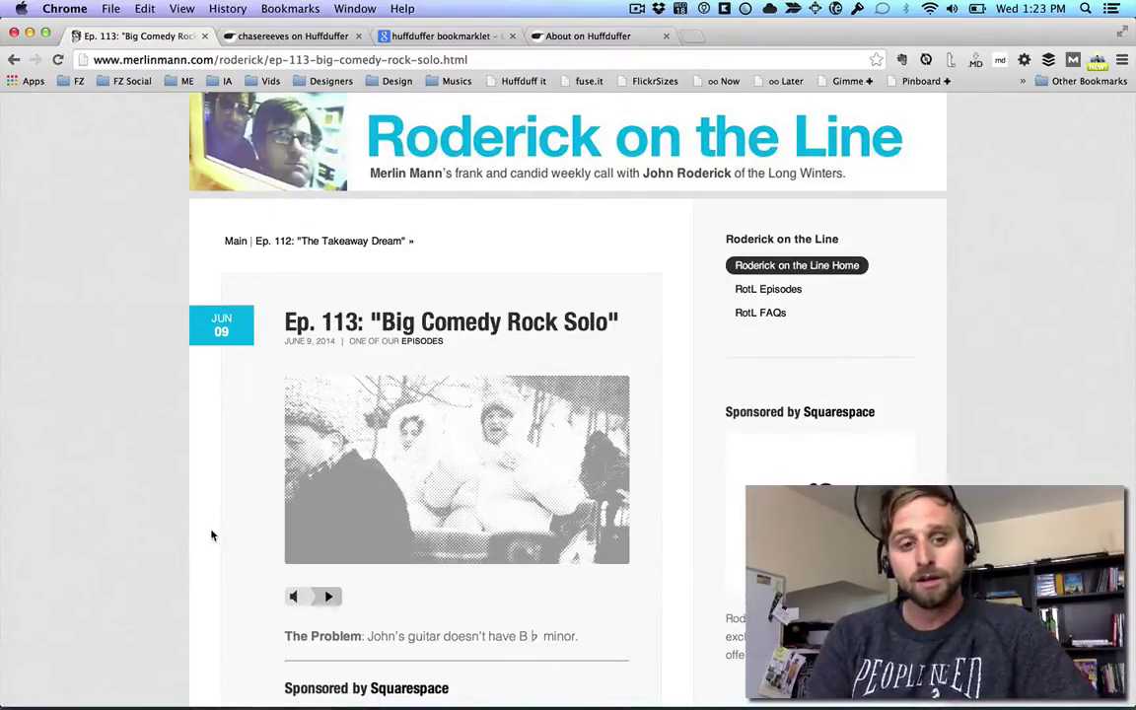
Huffduff Ep. 113 "Big Comedy Rock Solo" with the tag 'episodes' via the bookmarklet popup.
{"action": "left_click", "coordinate": [521, 81]}
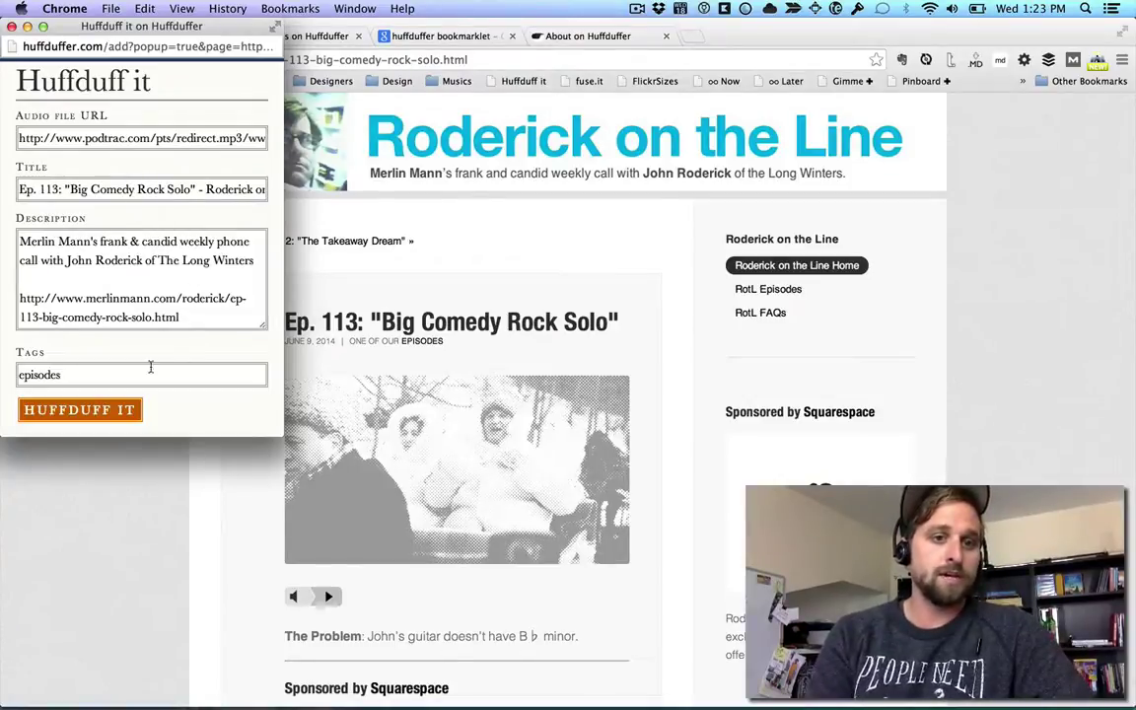
{"action": "left_click", "coordinate": [100, 421]}
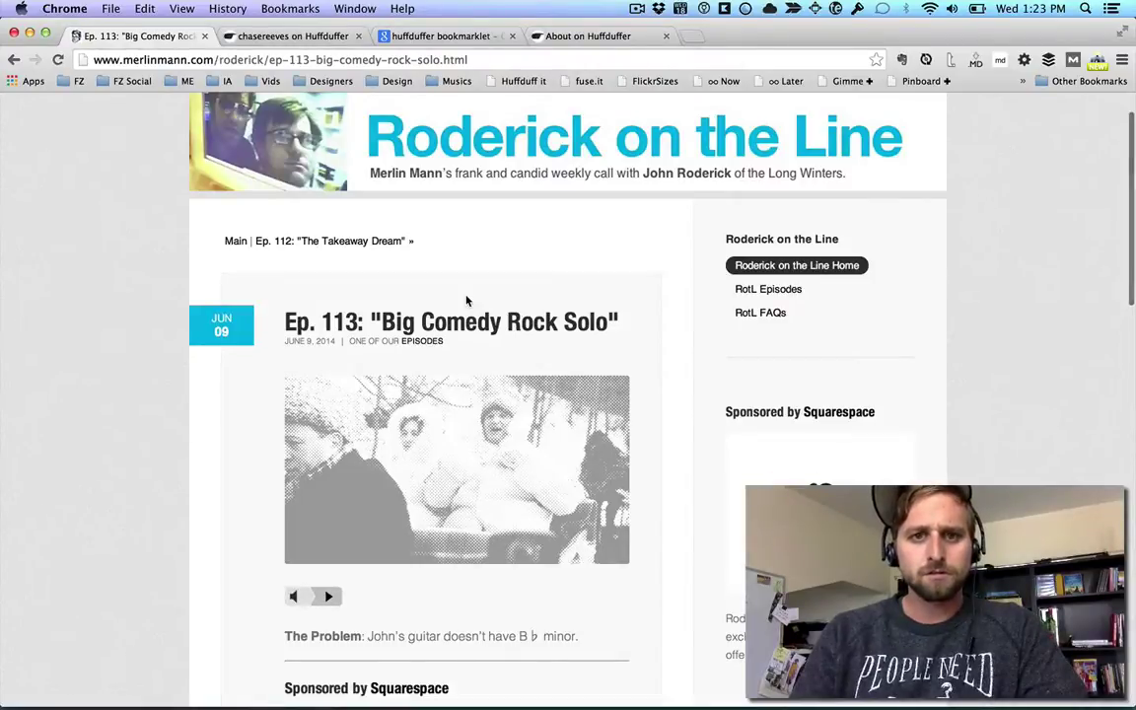
Reload the profile tab and select the new Ep. 113 entry atop the 424 items.
{"action": "key", "text": "ctrl+Tab"}
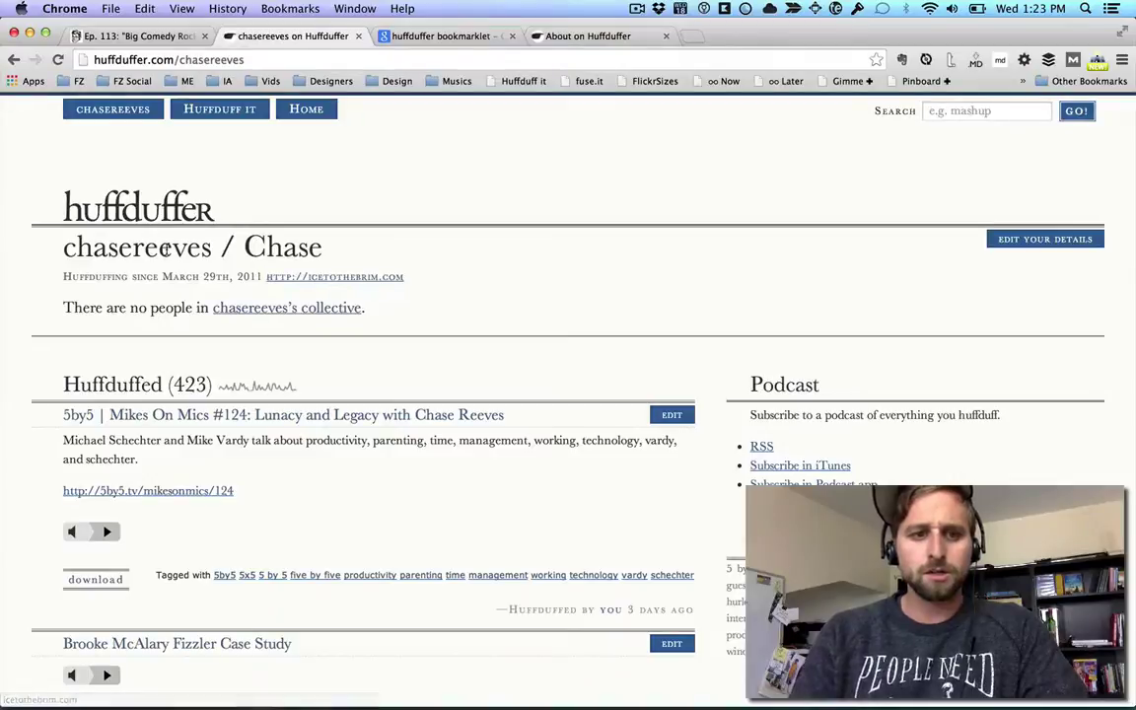
{"action": "key", "text": "super+r"}
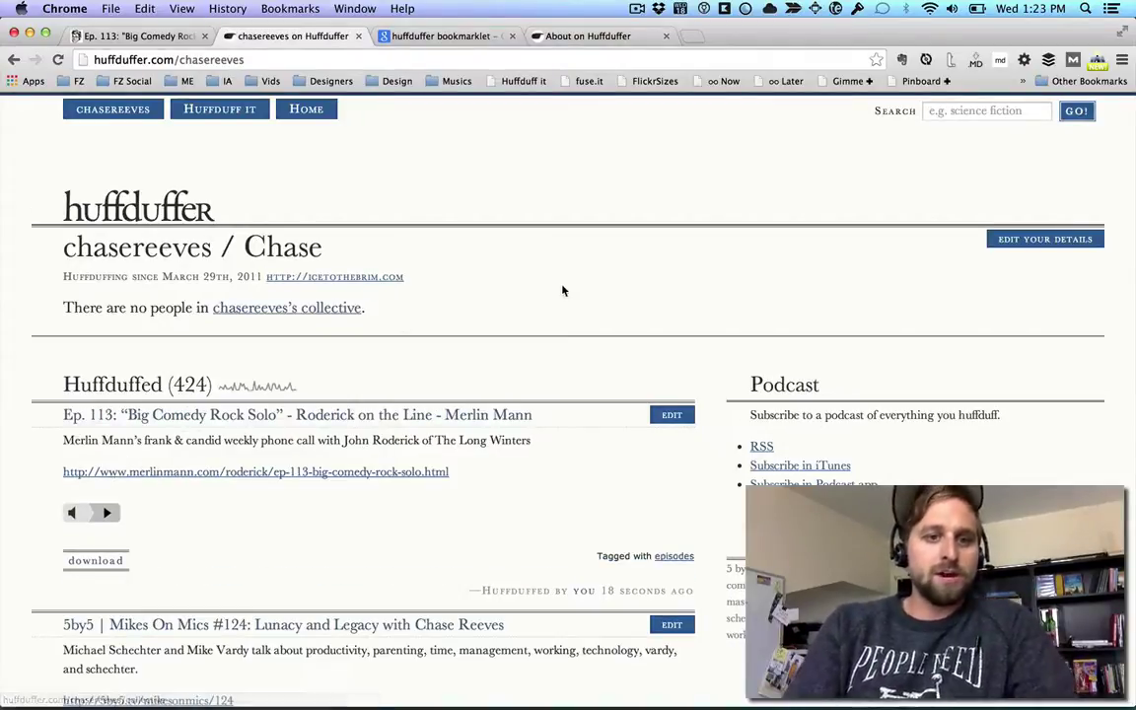
{"action": "scroll", "coordinate": [627, 368], "scroll_direction": "down", "scroll_amount": 1}
{"action": "scroll", "coordinate": [626, 371], "scroll_direction": "down", "scroll_amount": 3}
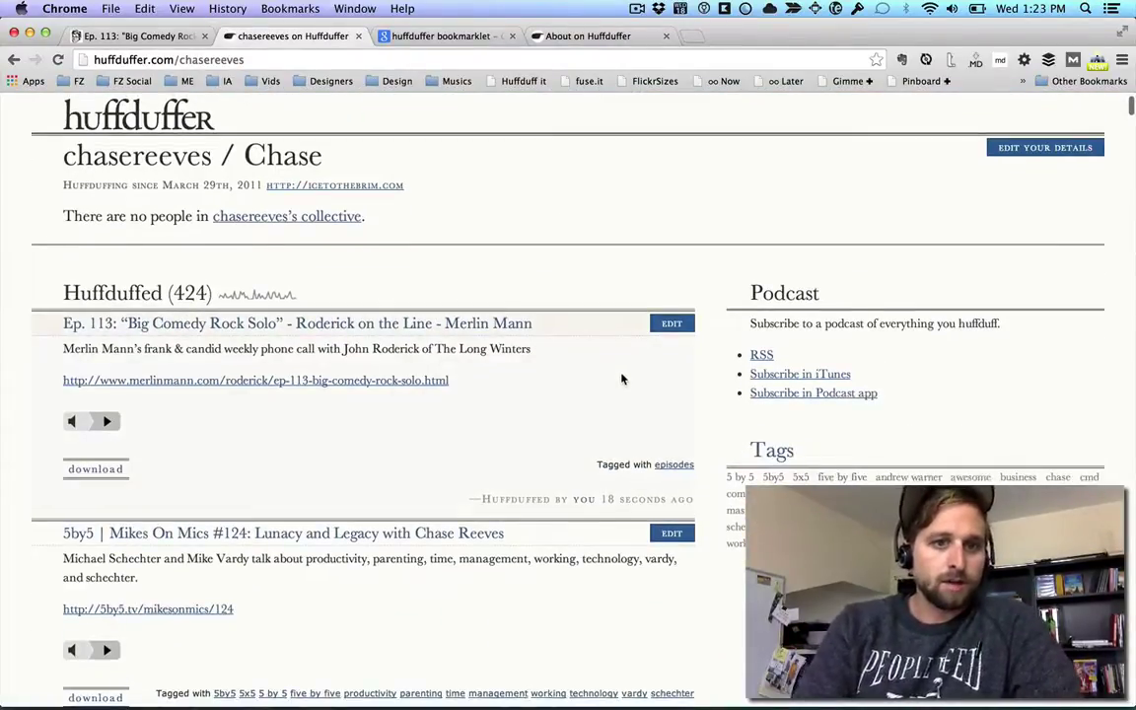
{"action": "triple_click", "coordinate": [153, 329]}
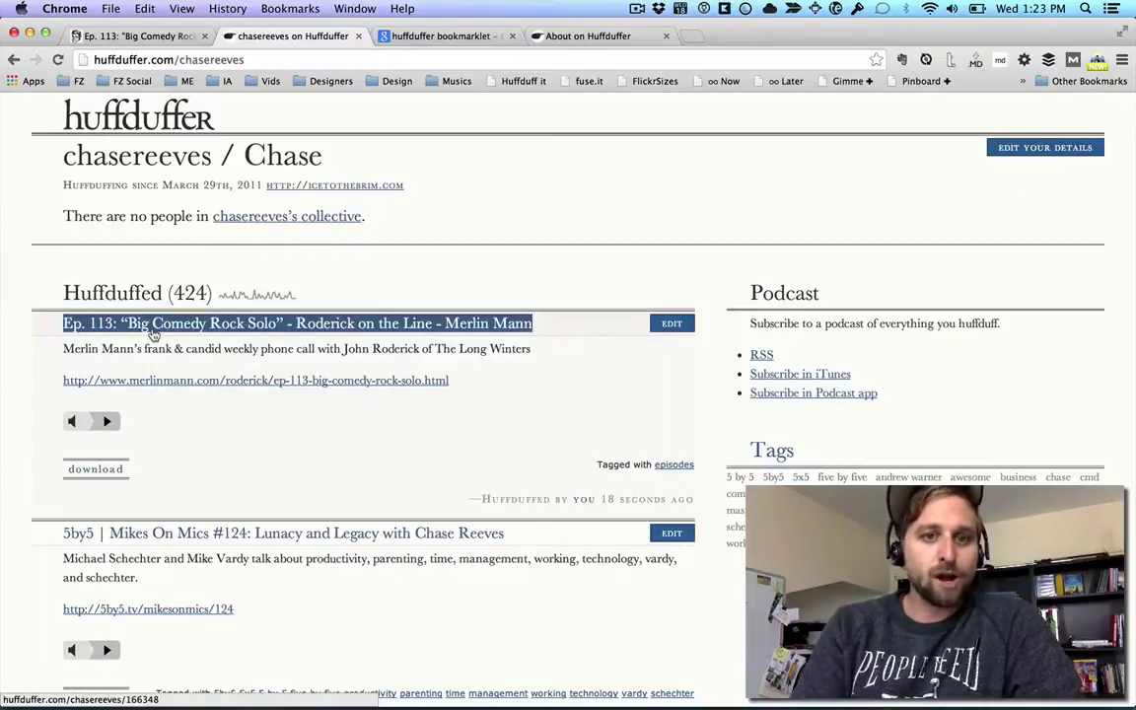
Highlight the profile's RSS, Subscribe in iTunes and Subscribe in Podcast app links.
{"action": "scroll", "coordinate": [365, 414], "scroll_direction": "up", "scroll_amount": 2}
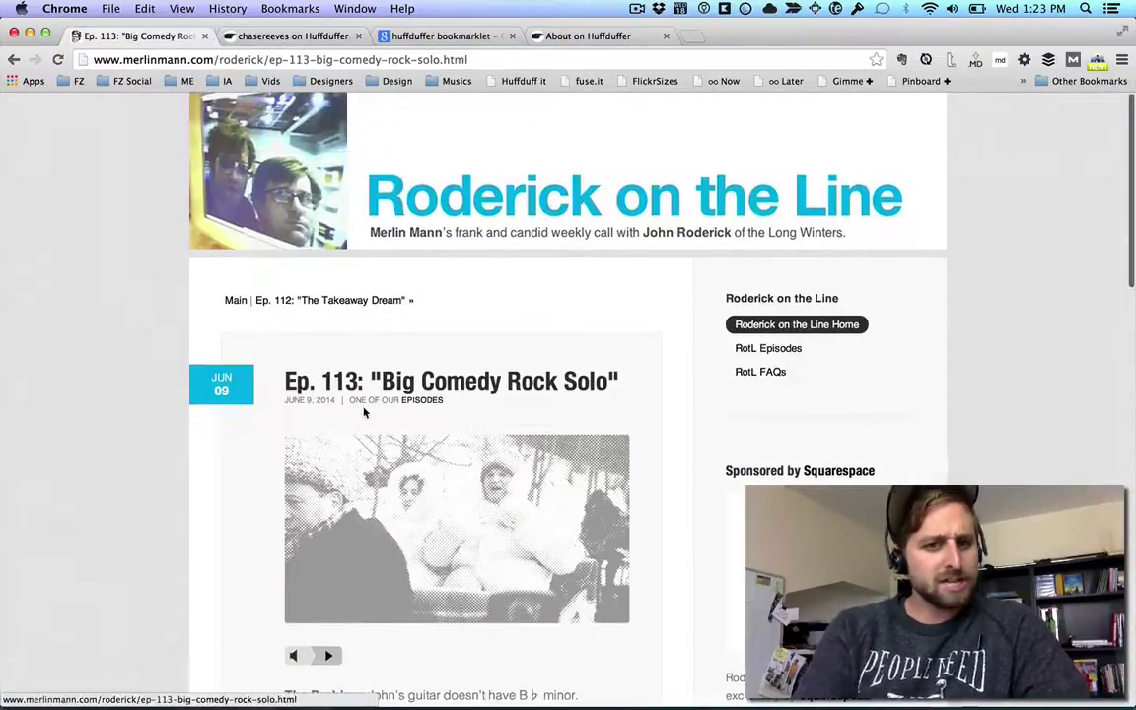
{"action": "key", "text": "super+alt+Right"}
{"action": "scroll", "coordinate": [296, 404], "scroll_direction": "up", "scroll_amount": 2}
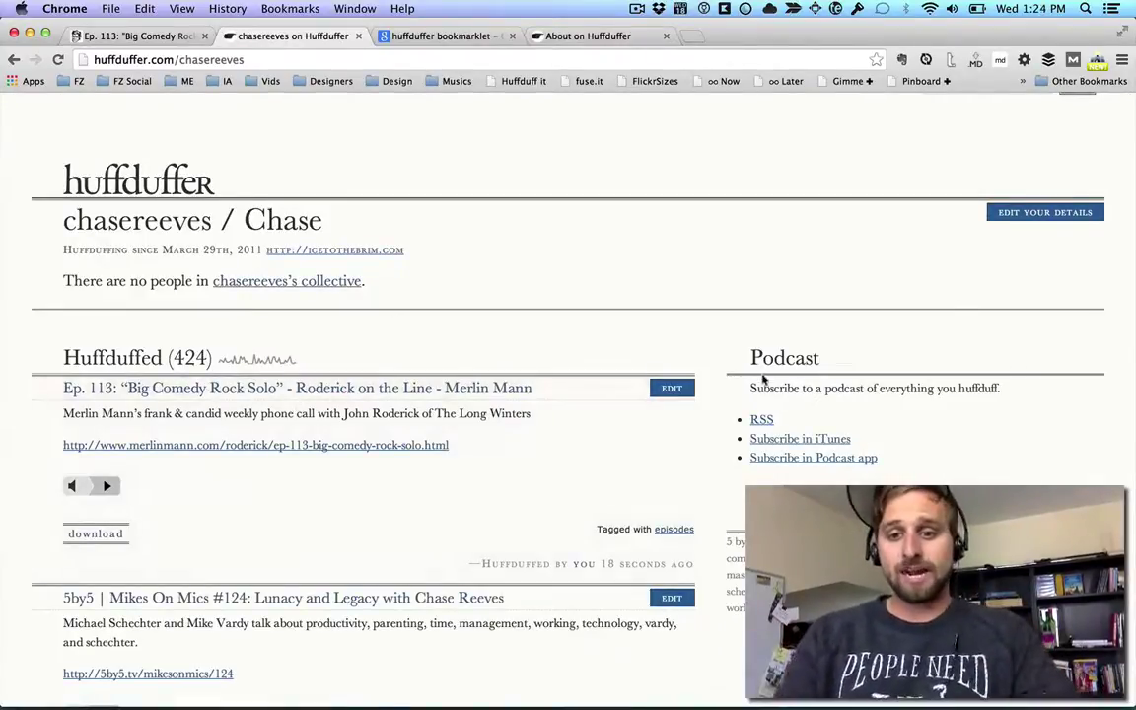
{"action": "left_click_drag", "start_coordinate": [760, 420], "coordinate": [778, 434]}
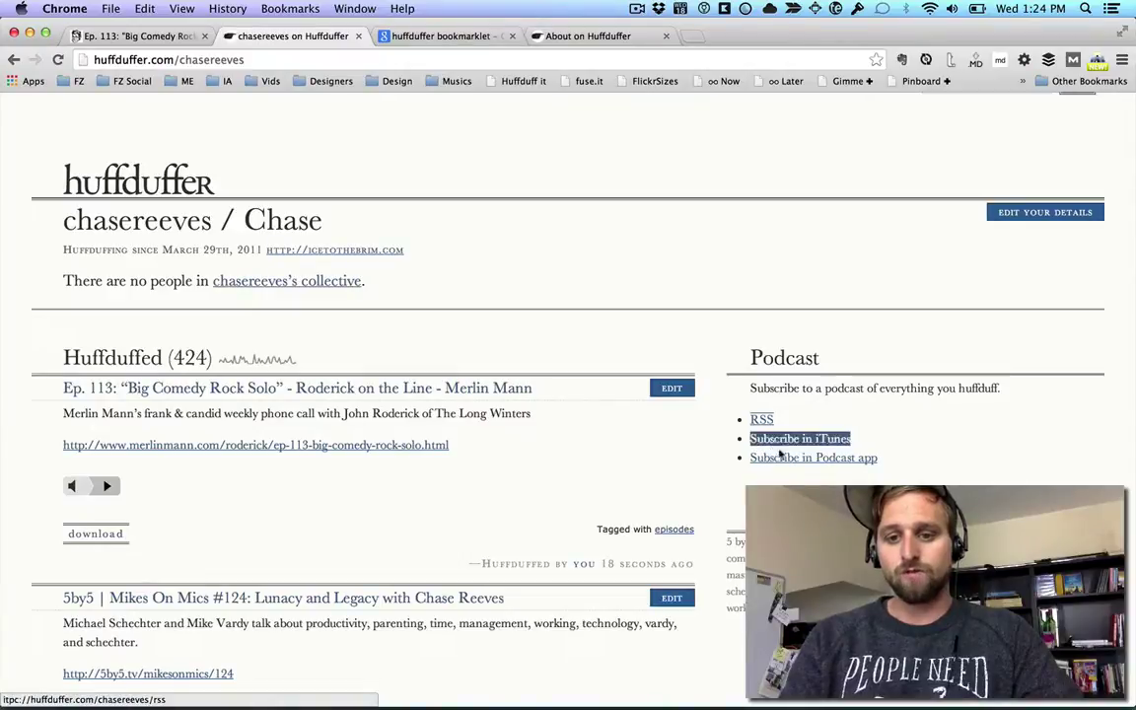
{"action": "left_click", "coordinate": [794, 412]}
{"action": "triple_click", "coordinate": [849, 458]}
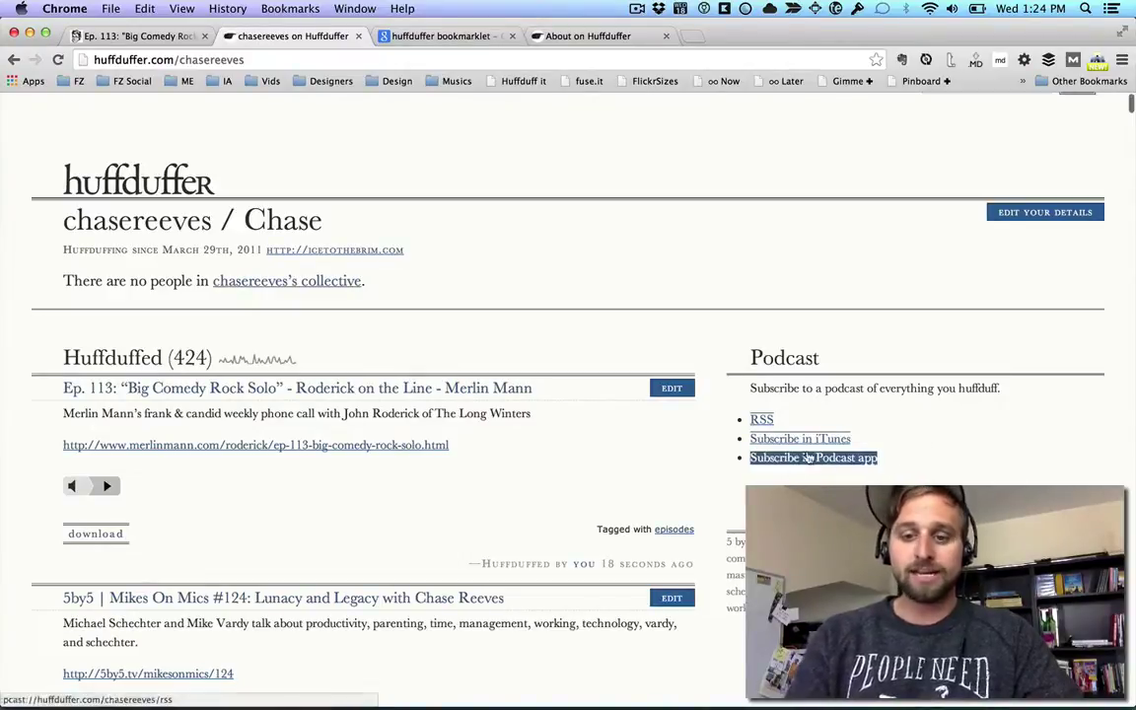
{"action": "triple_click", "coordinate": [806, 439]}
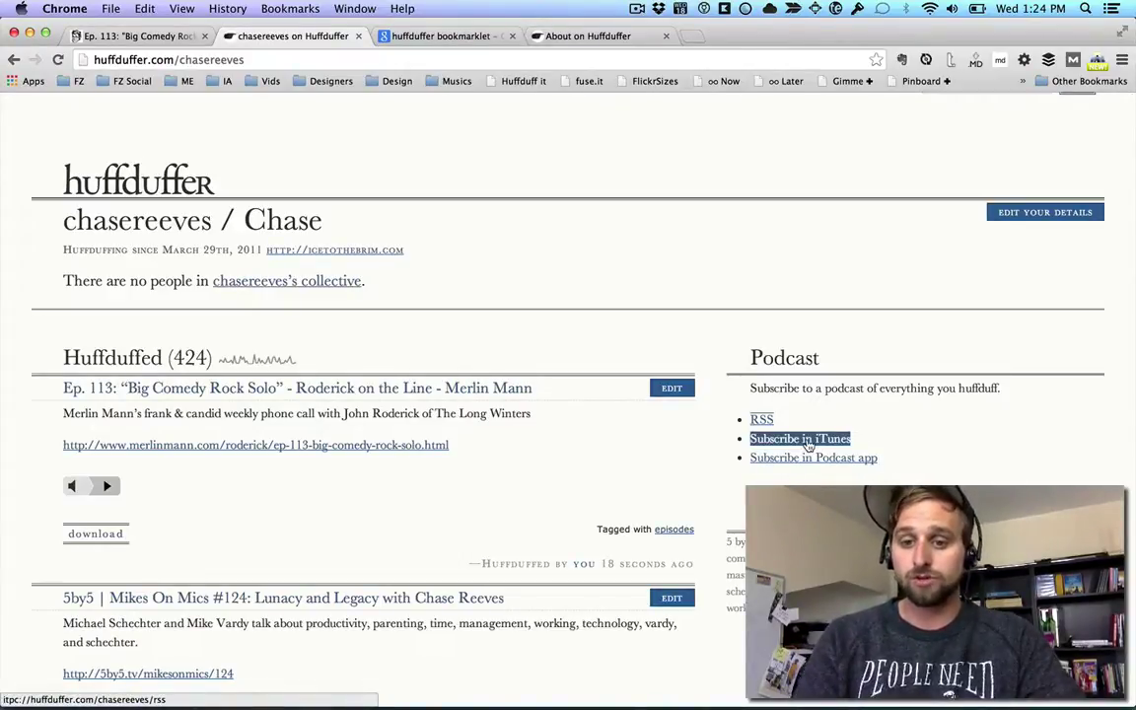
{"action": "triple_click", "coordinate": [836, 458]}
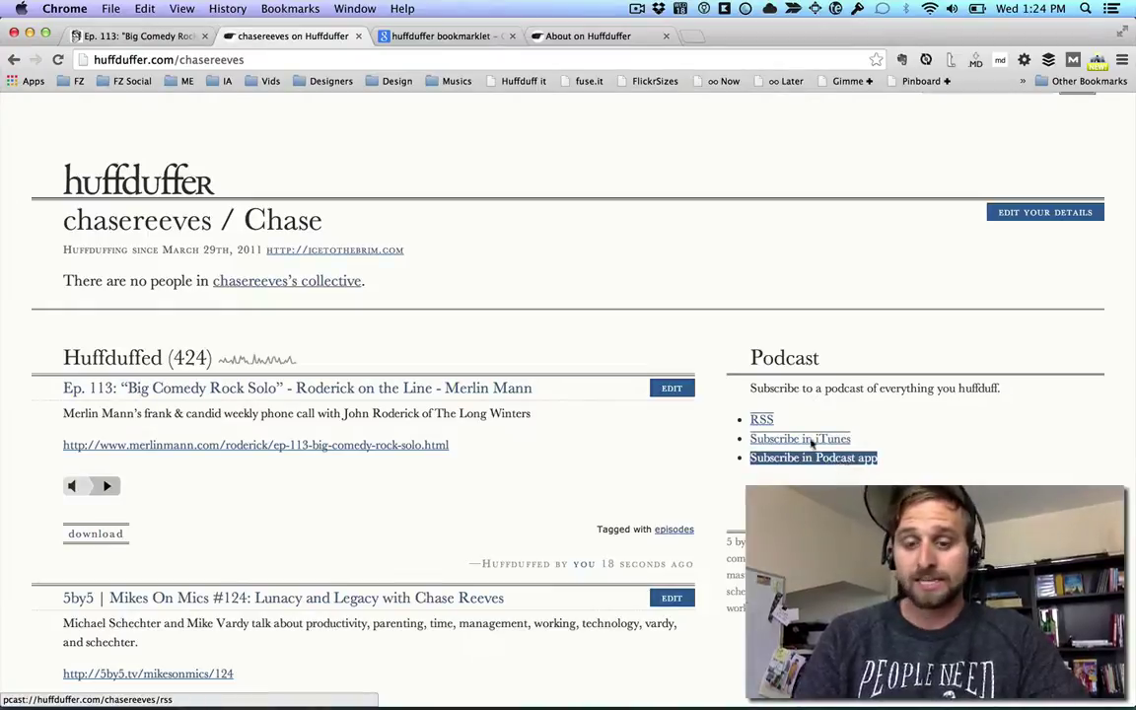
{"action": "double_click", "coordinate": [762, 419]}
Copy the RSS feed link address and open a new Gmail compose message.
{"action": "right_click", "coordinate": [762, 419]}
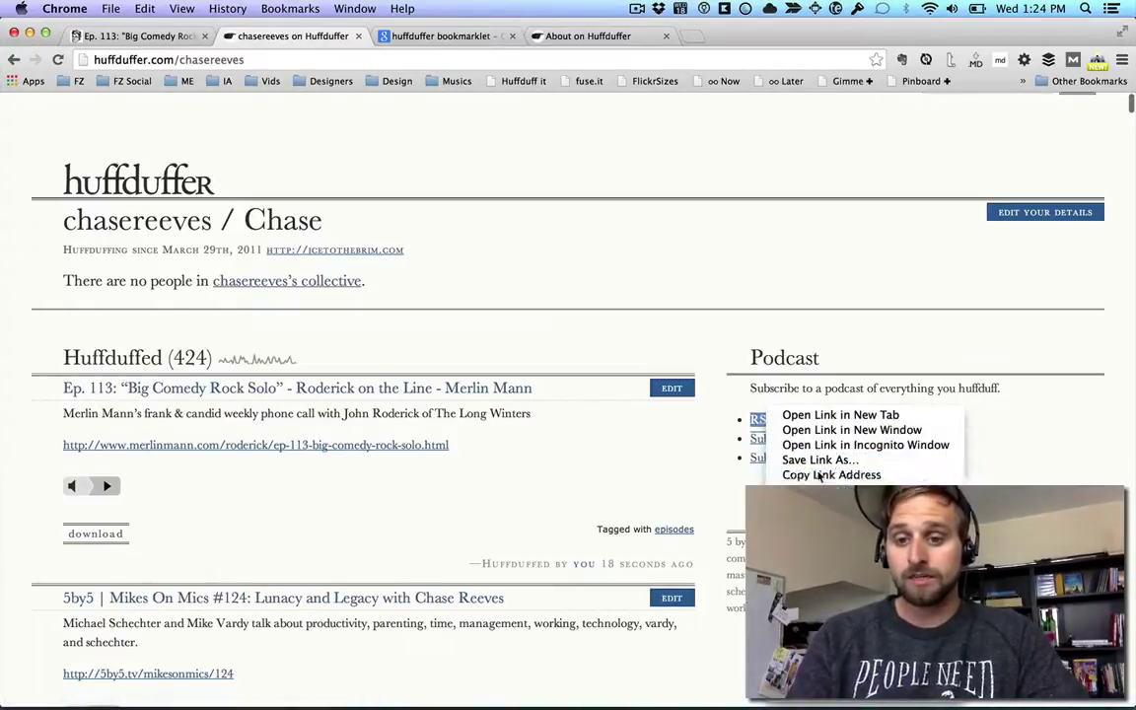
{"action": "key", "text": "Escape"}
{"action": "key", "text": "super+t"}
{"action": "type", "text": ";"}
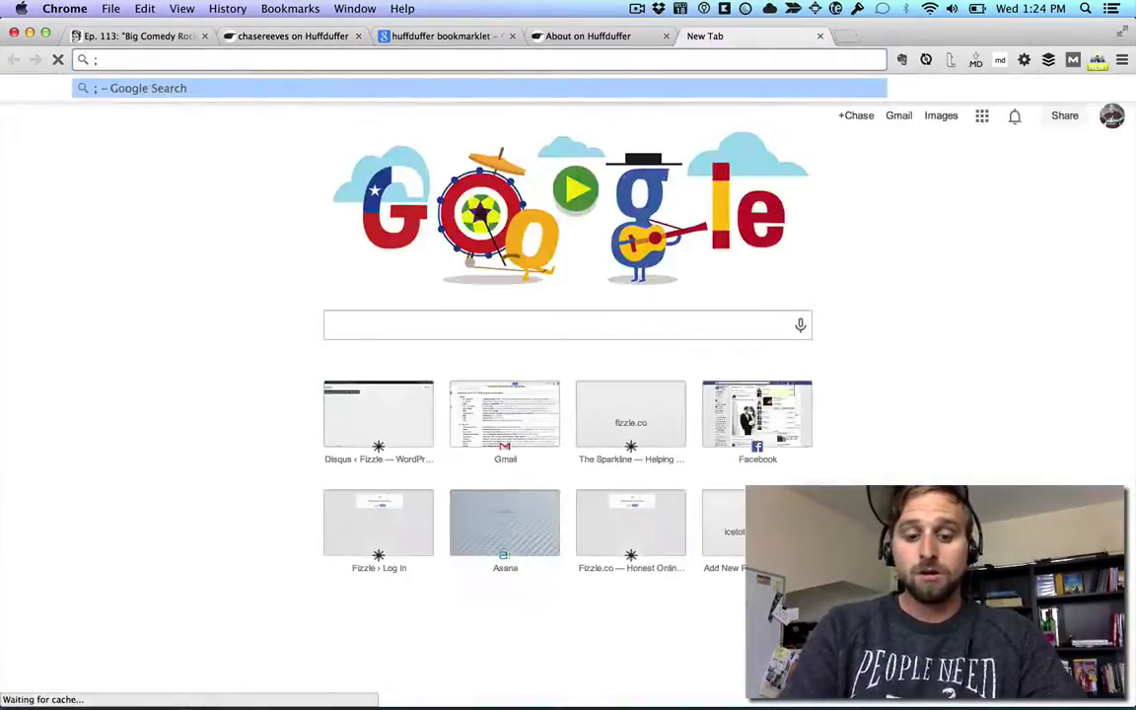
{"action": "key", "text": "BackSpace"}
{"action": "type", "text": "https://mail.google.com/mail/?view=cm&fs=1&tf=1"}
{"action": "key", "text": "Return"}
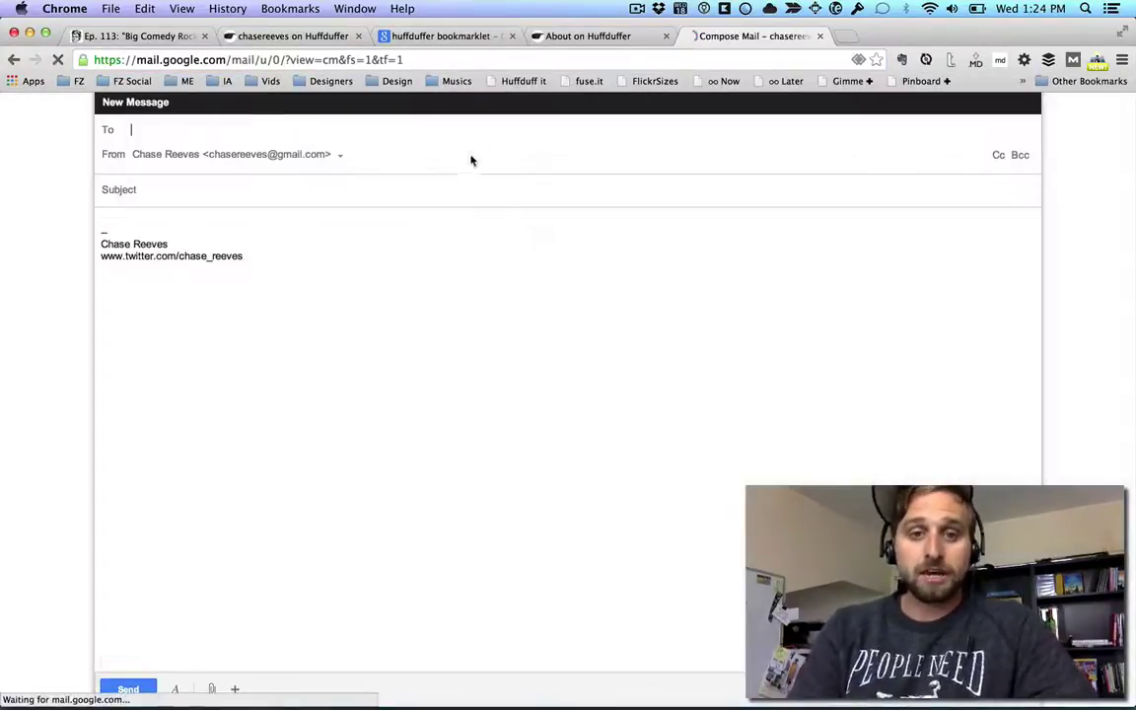
Address it to yourself, subject 'hey! podcast! feed! idiot!', paste the feed link, and send.
{"action": "type", "text": "chas"}
{"action": "key", "text": "Return"}
{"action": "key", "text": "Tab"}
{"action": "key", "text": "Tab"}
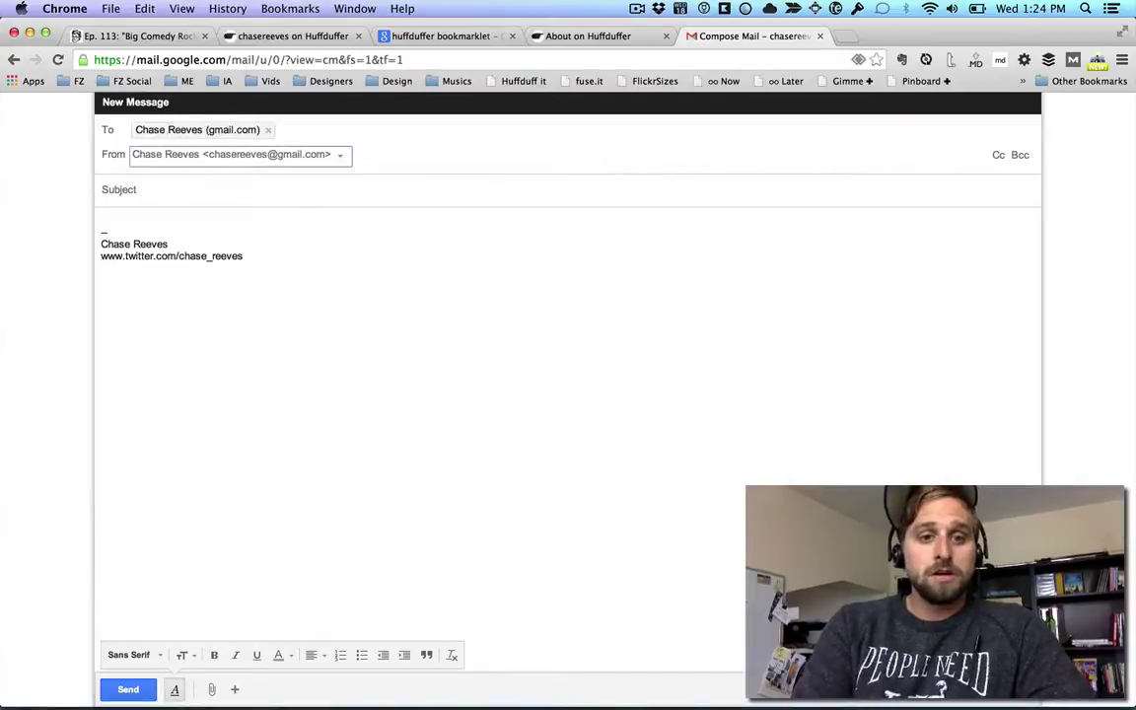
{"action": "type", "text": "hey!"}
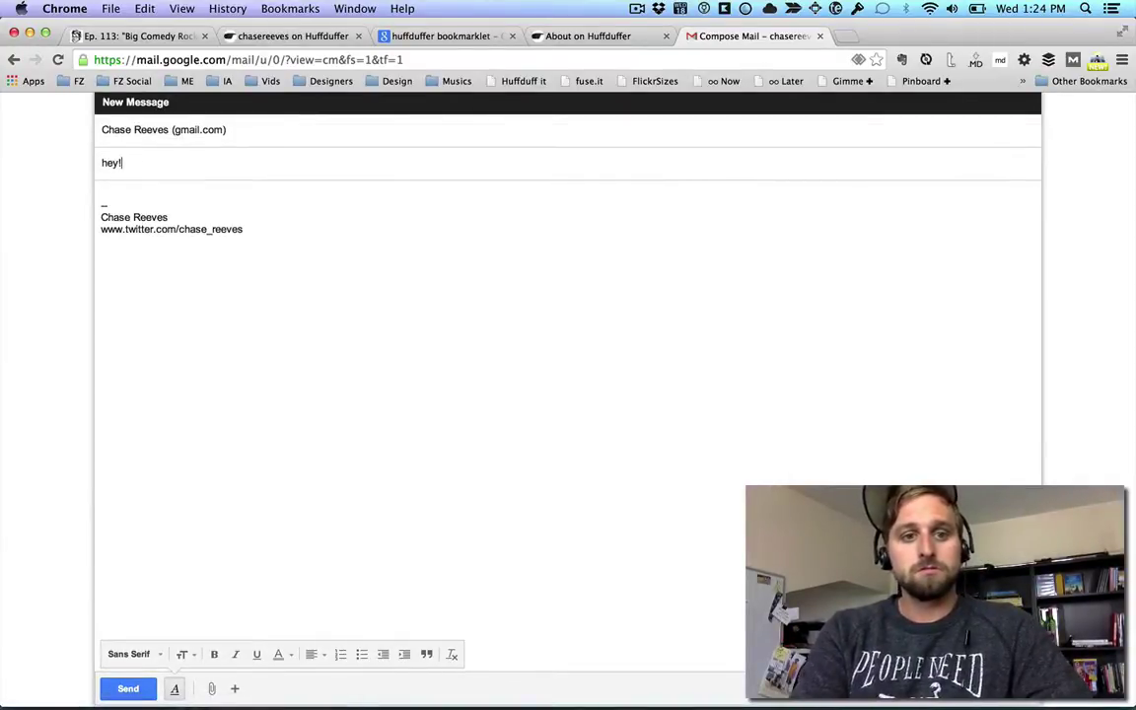
{"action": "type", "text": " podcast! feed!"}
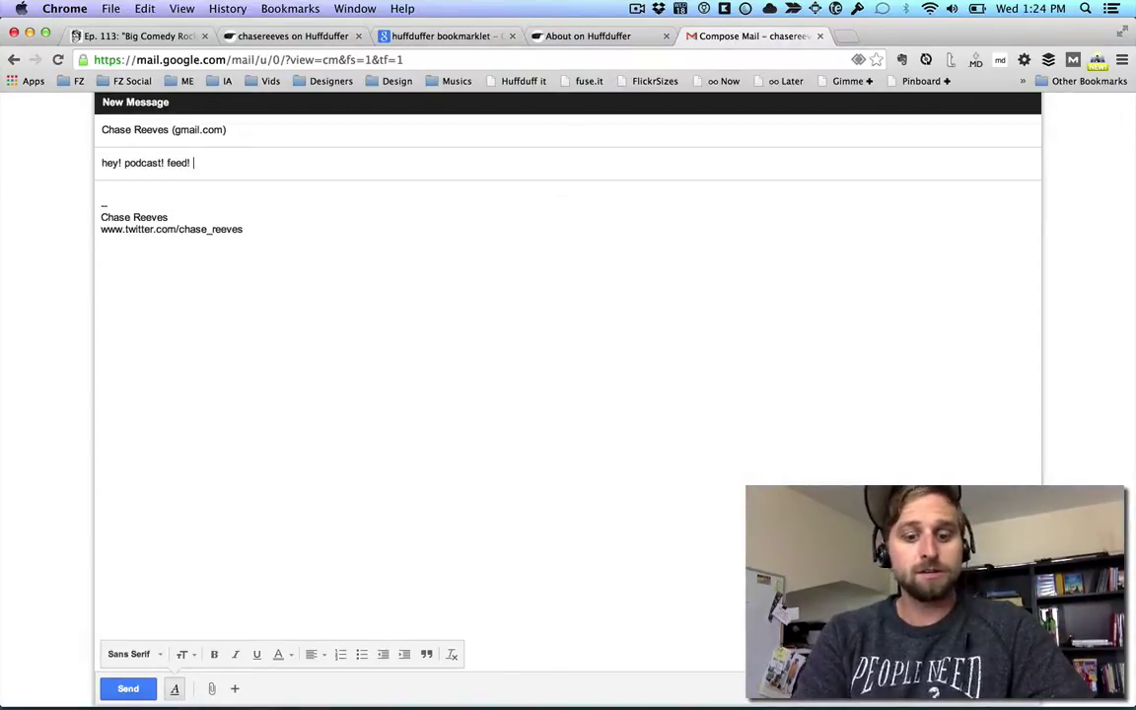
{"action": "type", "text": "idiot!"}
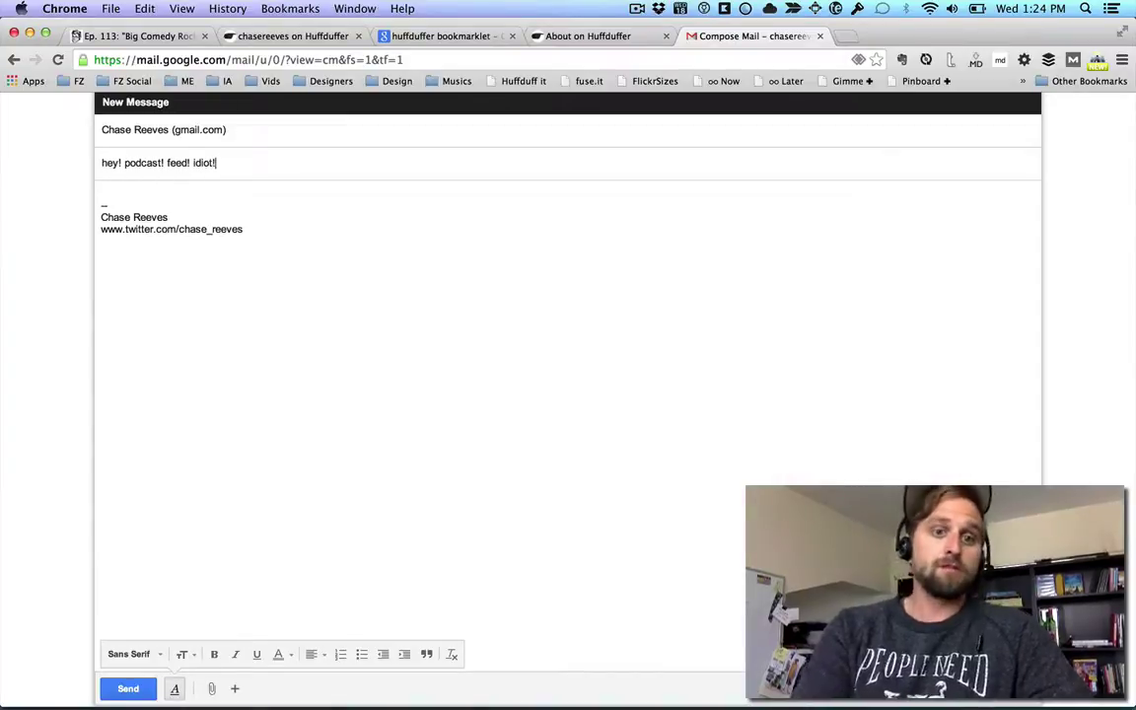
{"action": "key", "text": "Tab"}
{"action": "type", "text": "http://huffduffer.com/chasereeves/rss"}
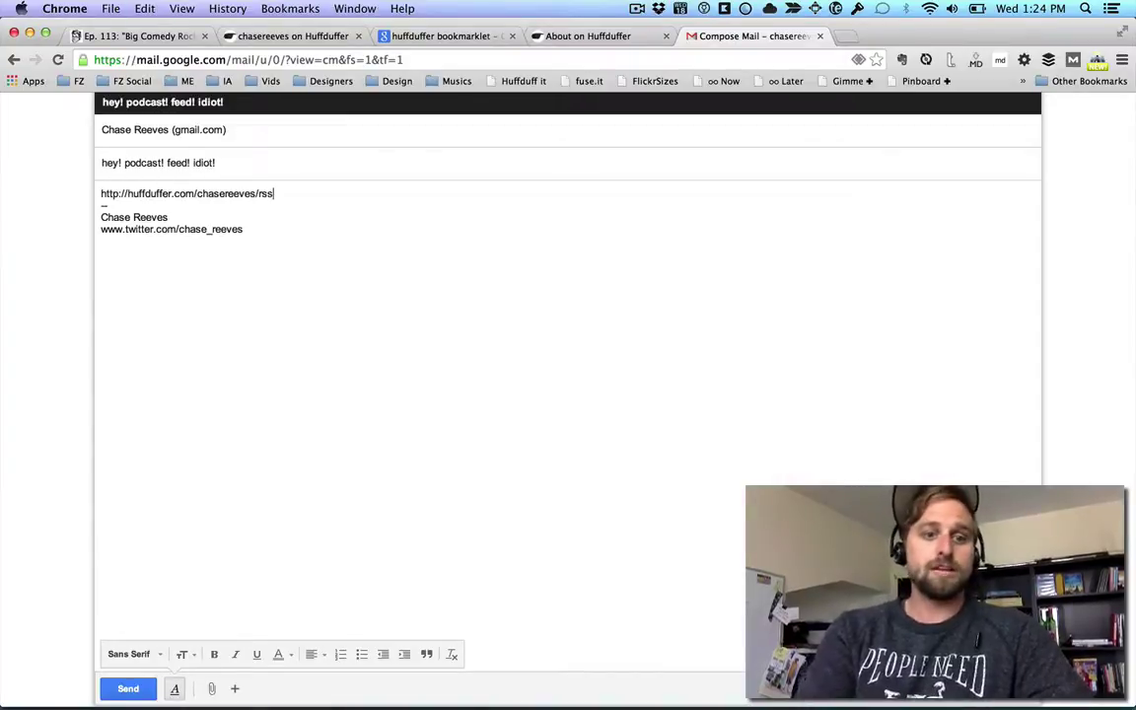
{"action": "left_click", "coordinate": [128, 689]}
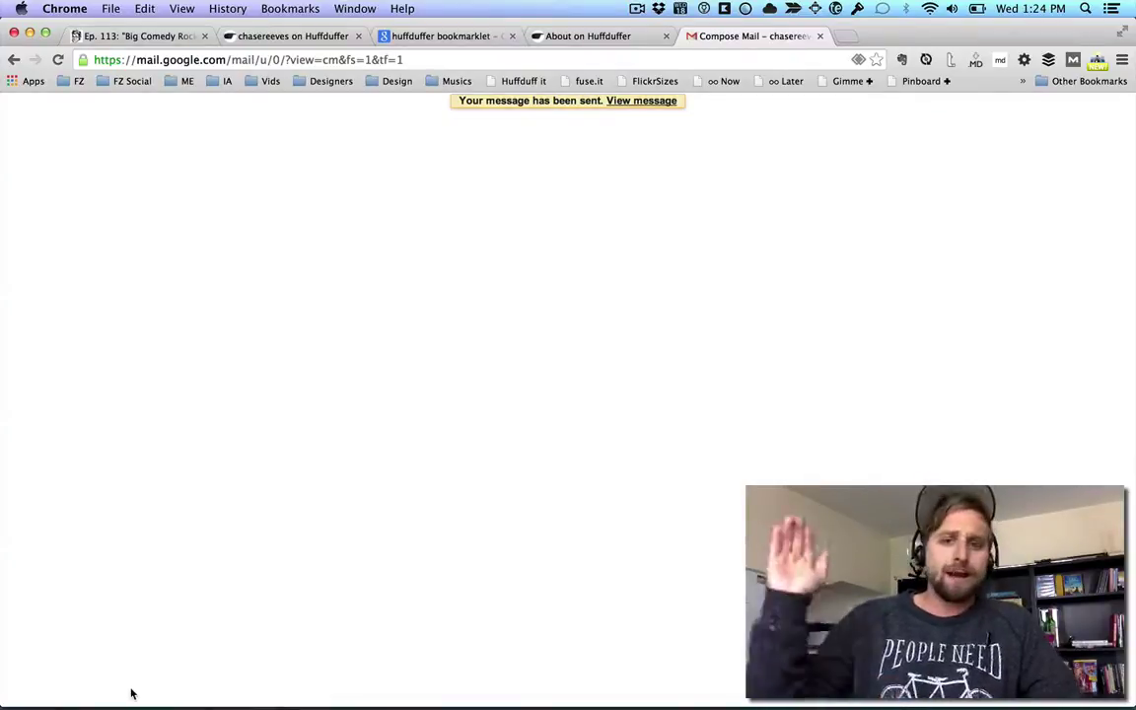
Switch back to the Huffduffer profile tab, highlight its Podcast RSS link, and scroll to the top.
{"action": "key", "text": "ctrl+shift+Tab"}
{"action": "key", "text": "ctrl+shift+Tab"}
{"action": "key", "text": "ctrl+shift+Tab"}
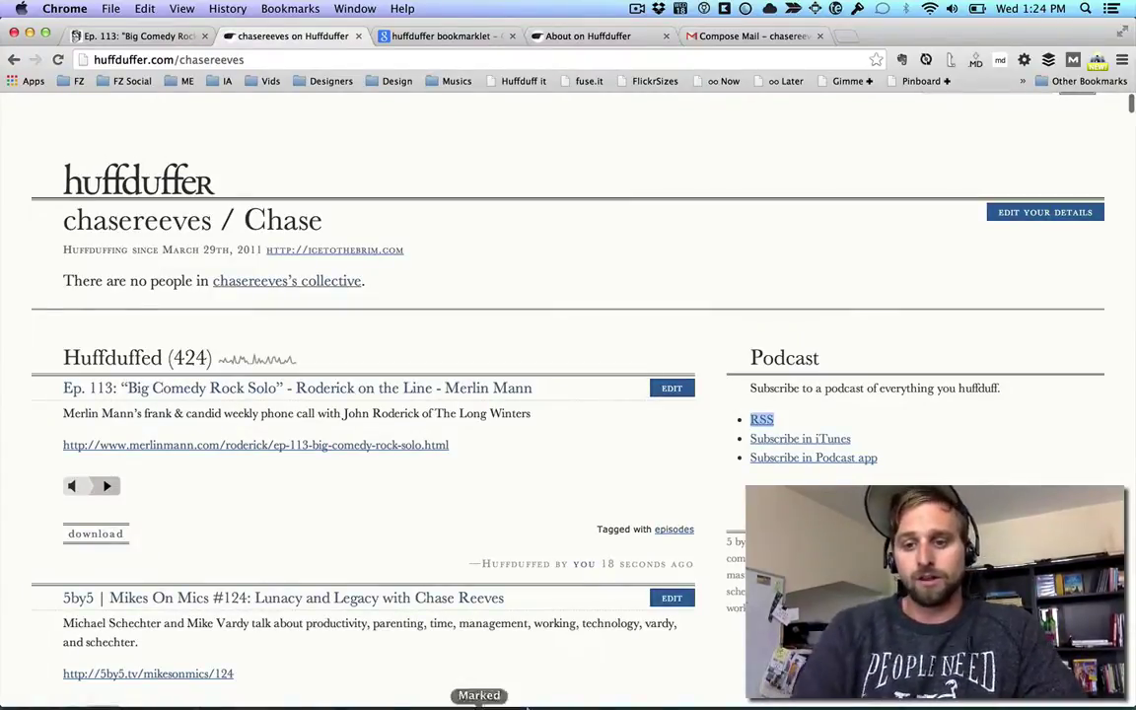
{"action": "left_click_drag", "start_coordinate": [741, 459], "coordinate": [936, 442]}
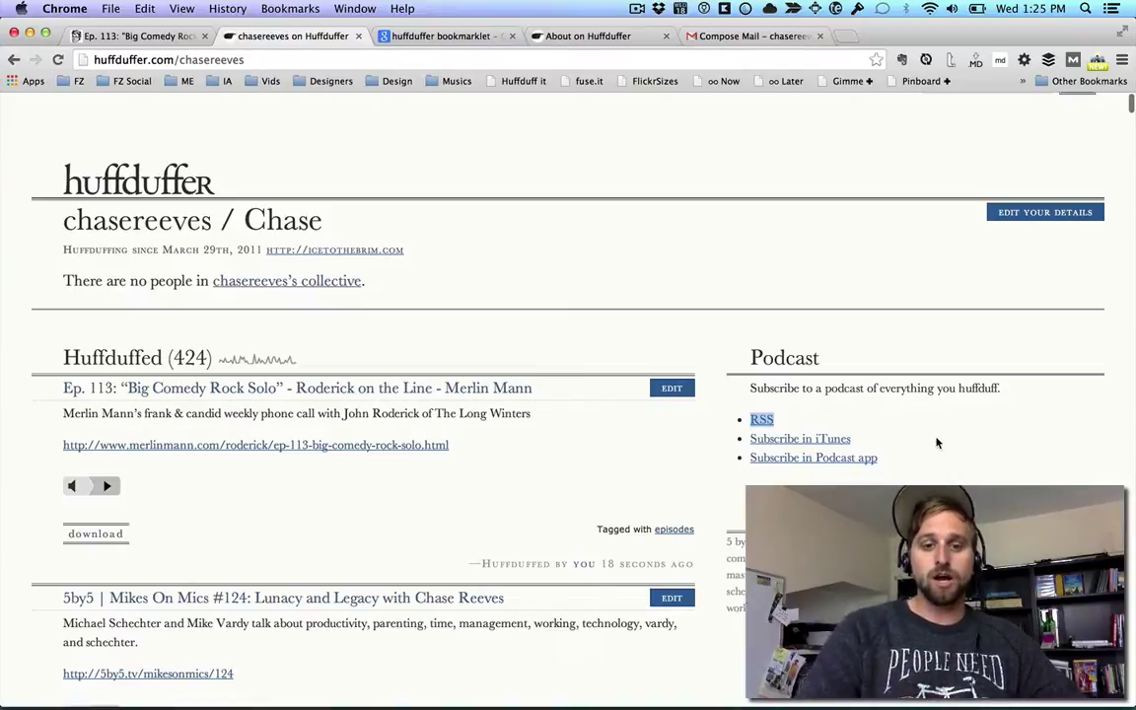
{"action": "scroll", "coordinate": [440, 129], "scroll_direction": "up", "scroll_amount": 1}
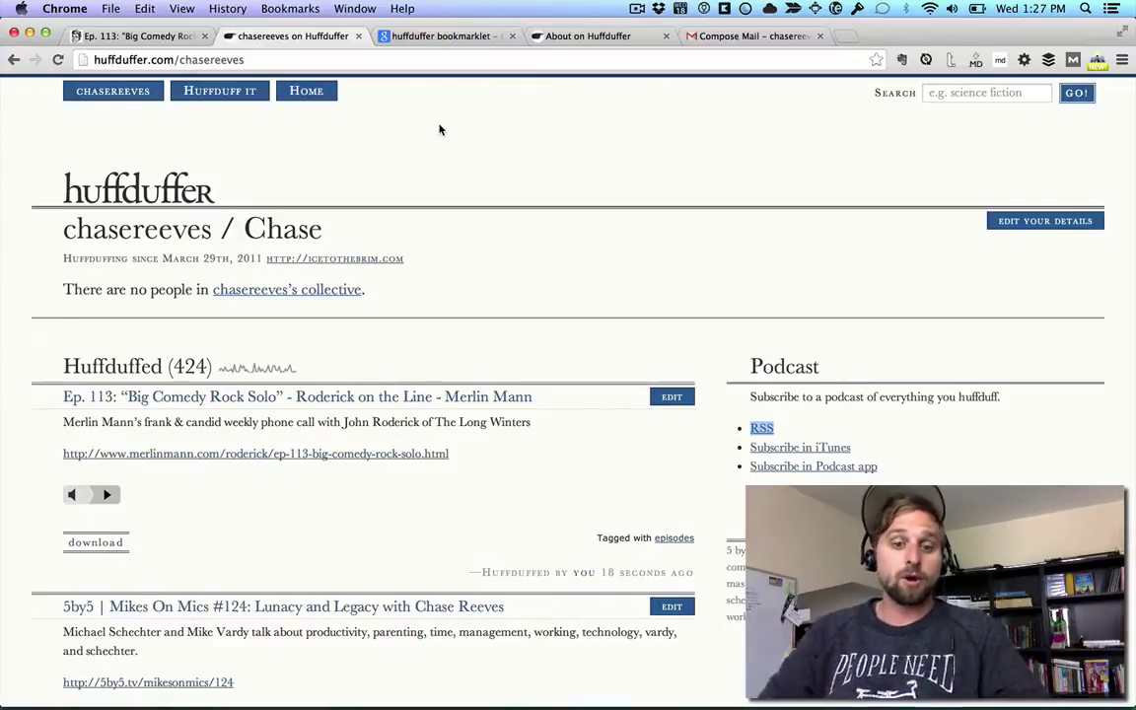
Load my.cl.ly in a new tab, filter the library to Audio, and open fizzle techno song lyrics.mp3.
{"action": "key", "text": "super+t"}
{"action": "type", "text": "m"}
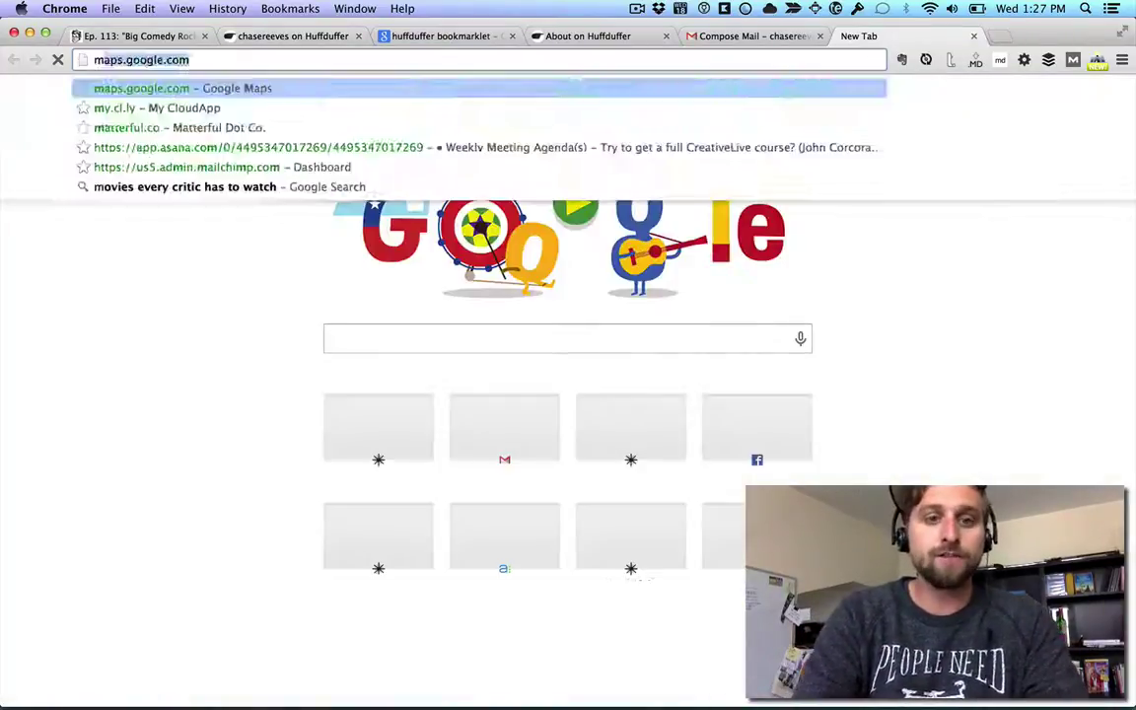
{"action": "type", "text": "y"}
{"action": "key", "text": "Return"}
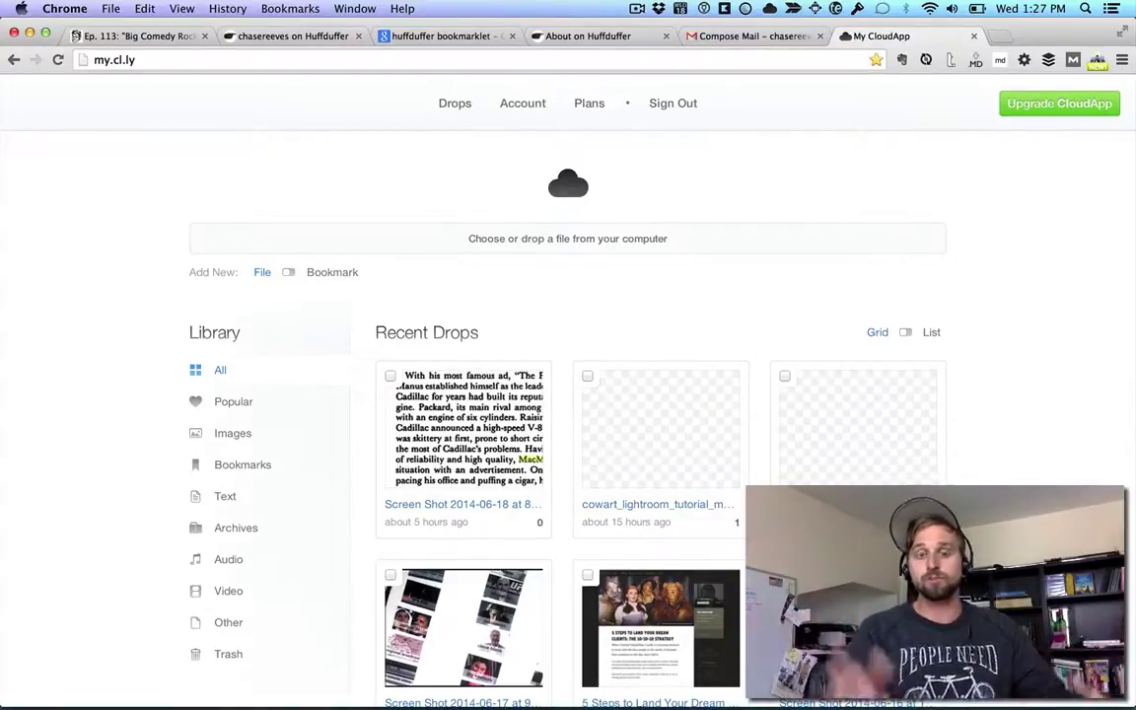
{"action": "scroll", "coordinate": [848, 356], "scroll_direction": "down", "scroll_amount": 10}
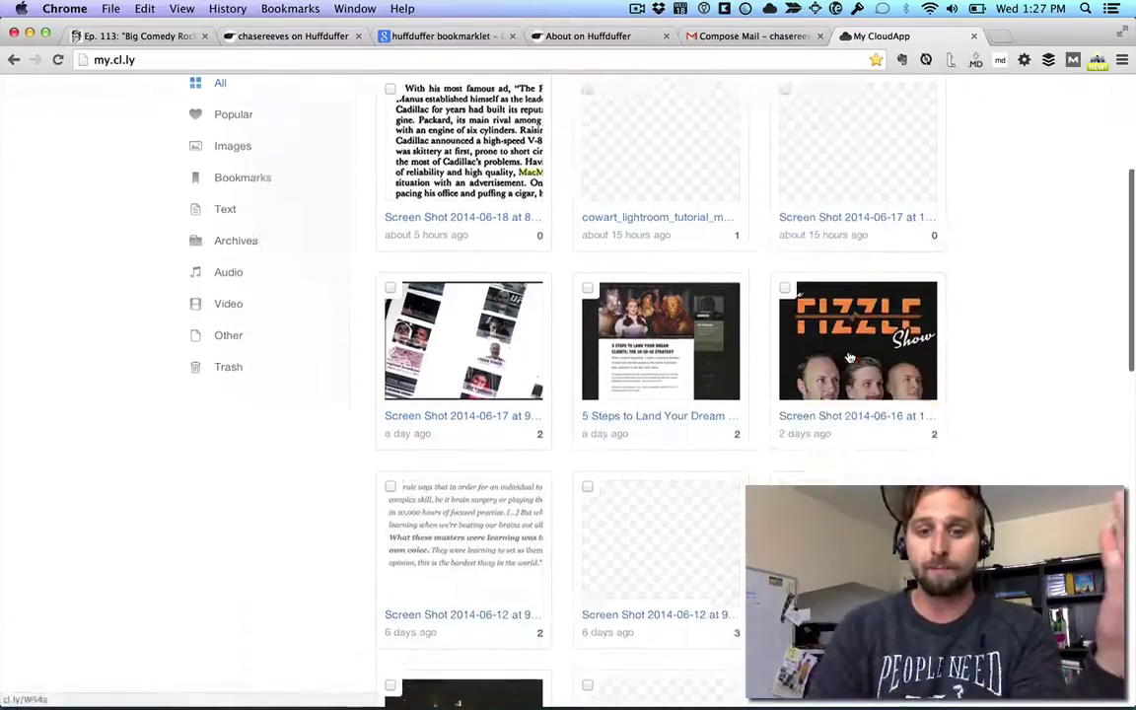
{"action": "scroll", "coordinate": [848, 356], "scroll_direction": "up", "scroll_amount": 6}
{"action": "scroll", "coordinate": [849, 356], "scroll_direction": "up", "scroll_amount": 5}
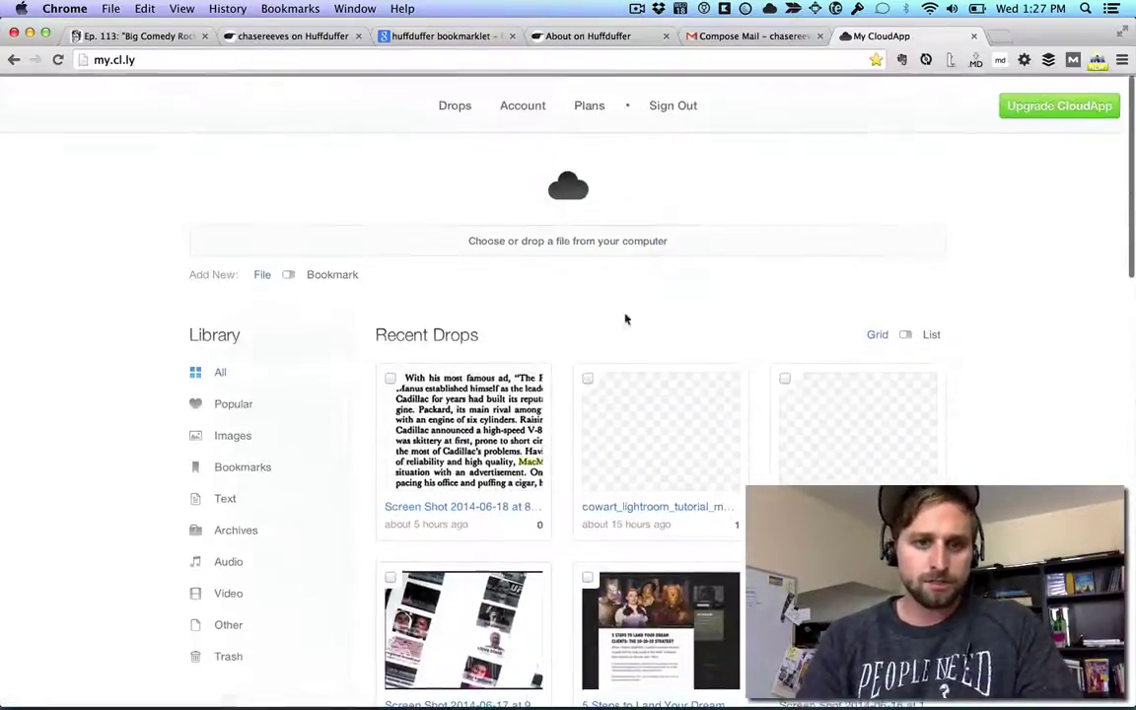
{"action": "left_click", "coordinate": [231, 563]}
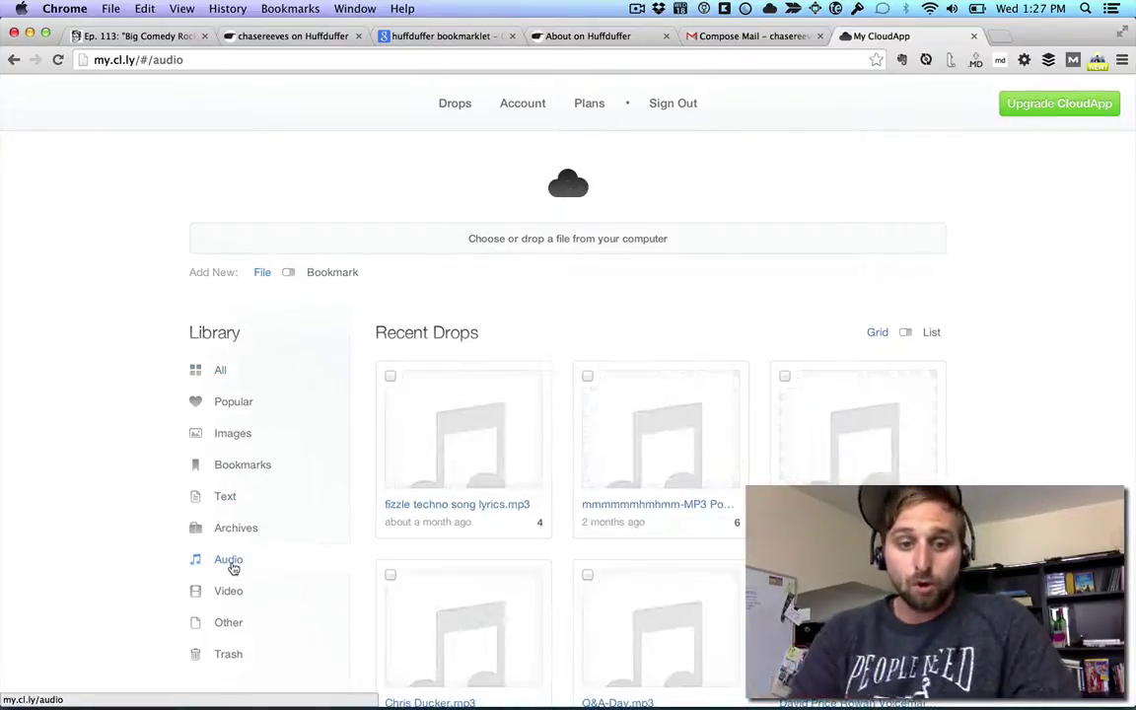
{"action": "scroll", "coordinate": [513, 452], "scroll_direction": "down", "scroll_amount": 3}
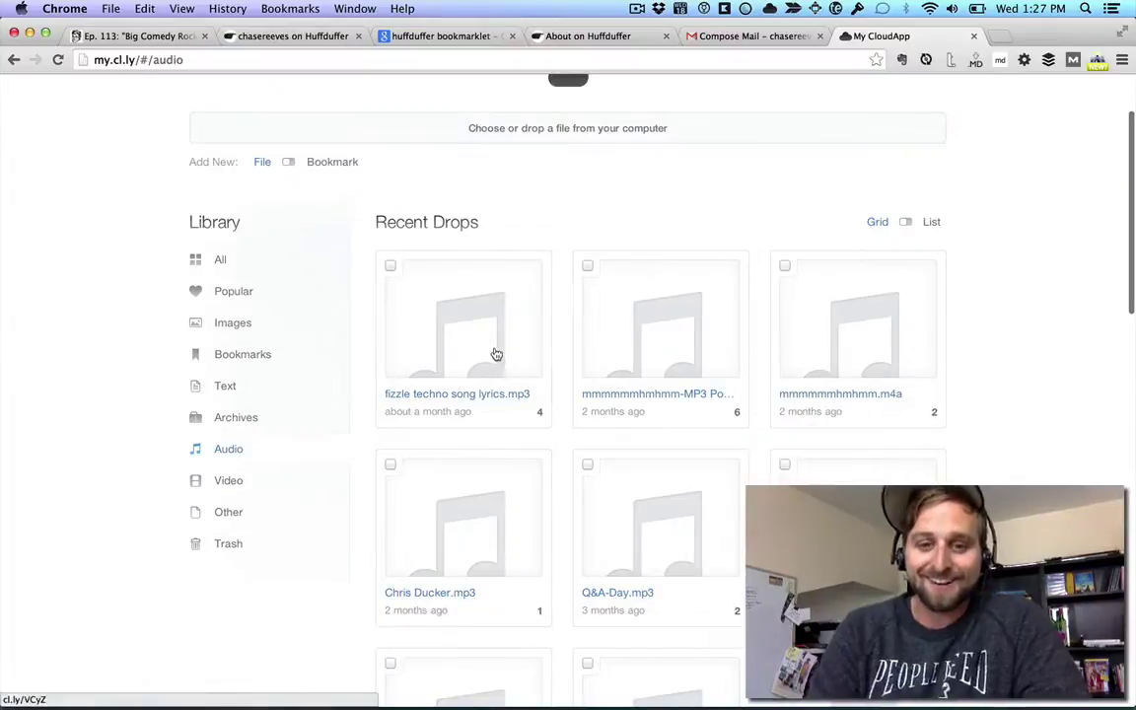
{"action": "left_click", "coordinate": [487, 351]}
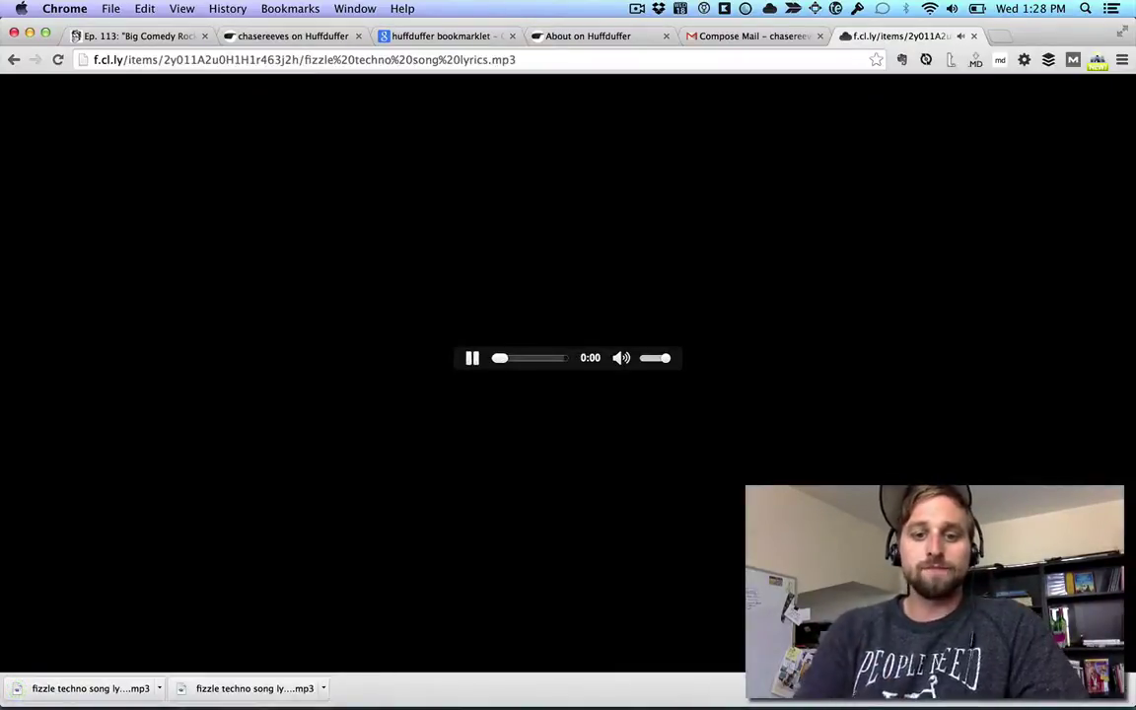
Pause the MP3, send it to the Huffduff it bookmarklet form, then close that popup.
{"action": "left_click", "coordinate": [473, 360]}
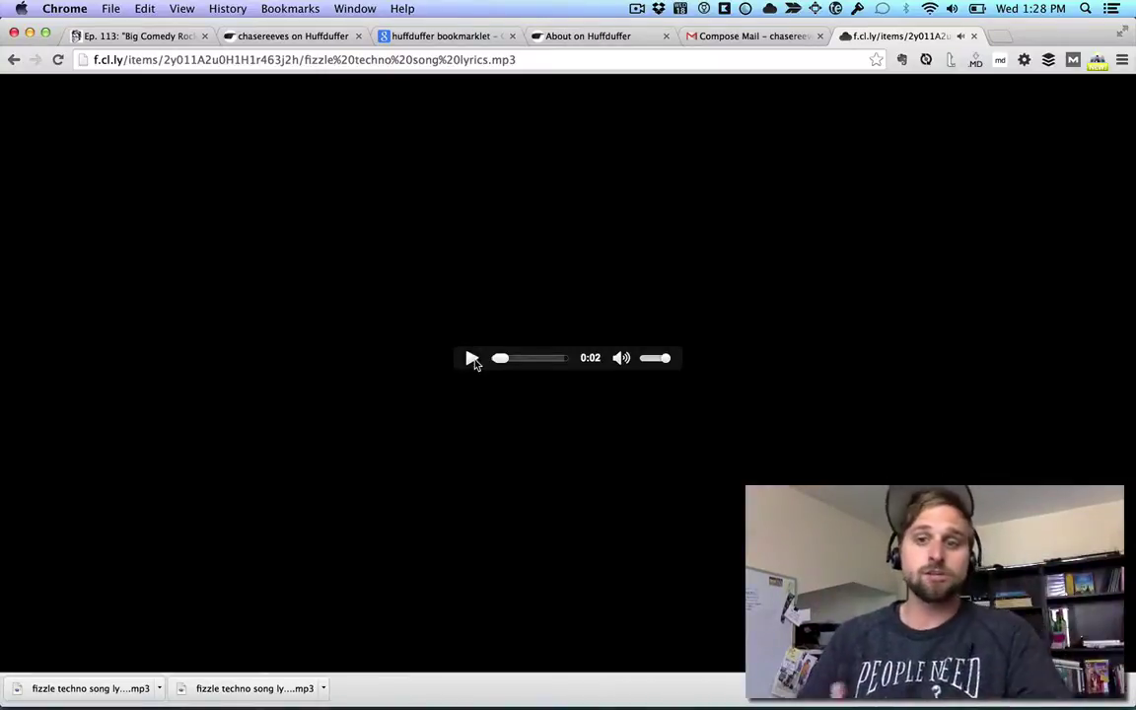
{"action": "key", "text": "super+shift+b"}
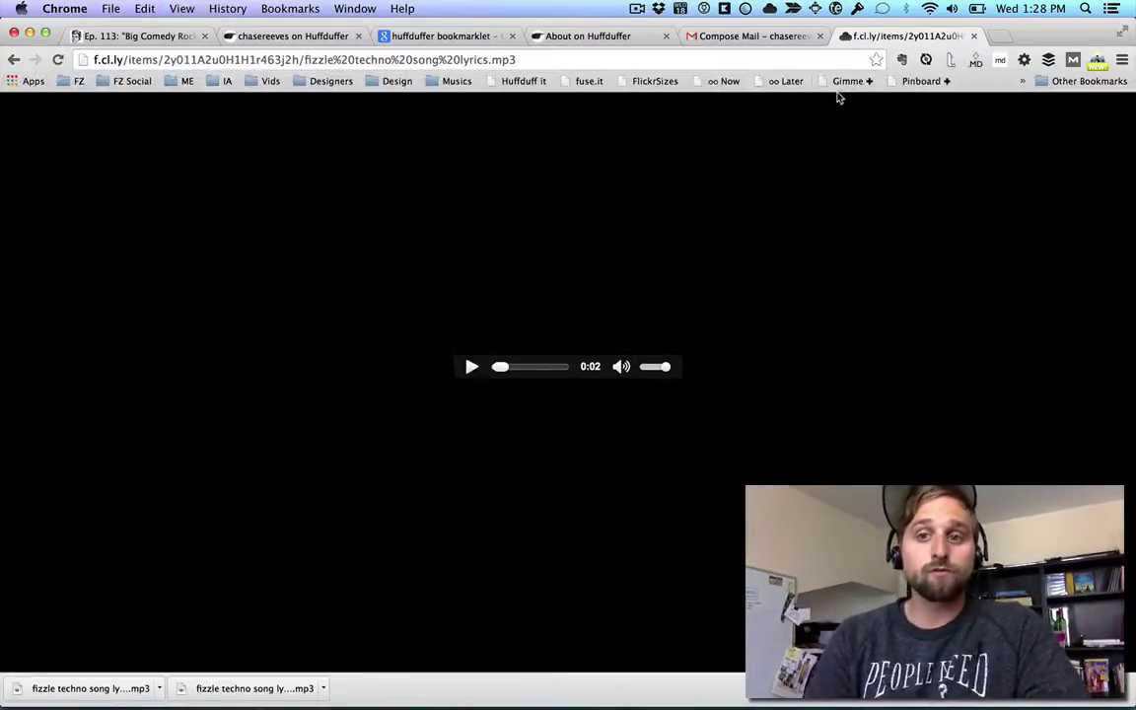
{"action": "left_click", "coordinate": [521, 83]}
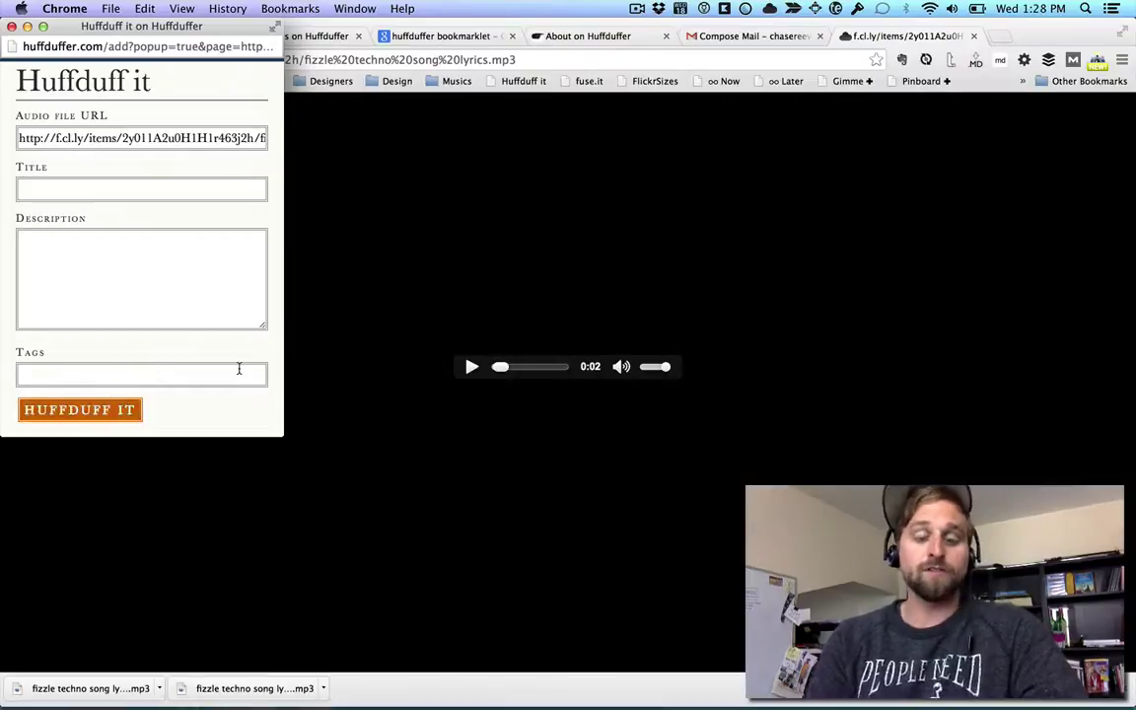
{"action": "key", "text": "super+w"}
Close the leftover f.cl.ly MP3 and Compose Mail tabs.
{"action": "key", "text": "super+w"}
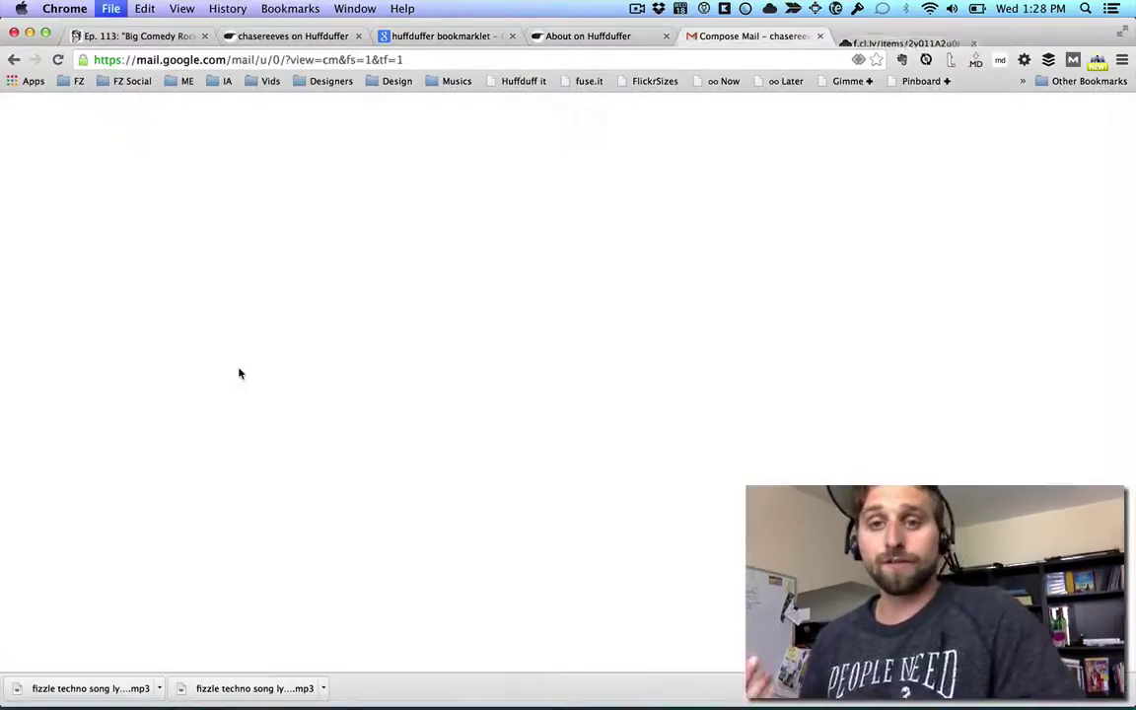
{"action": "key", "text": "super+w"}
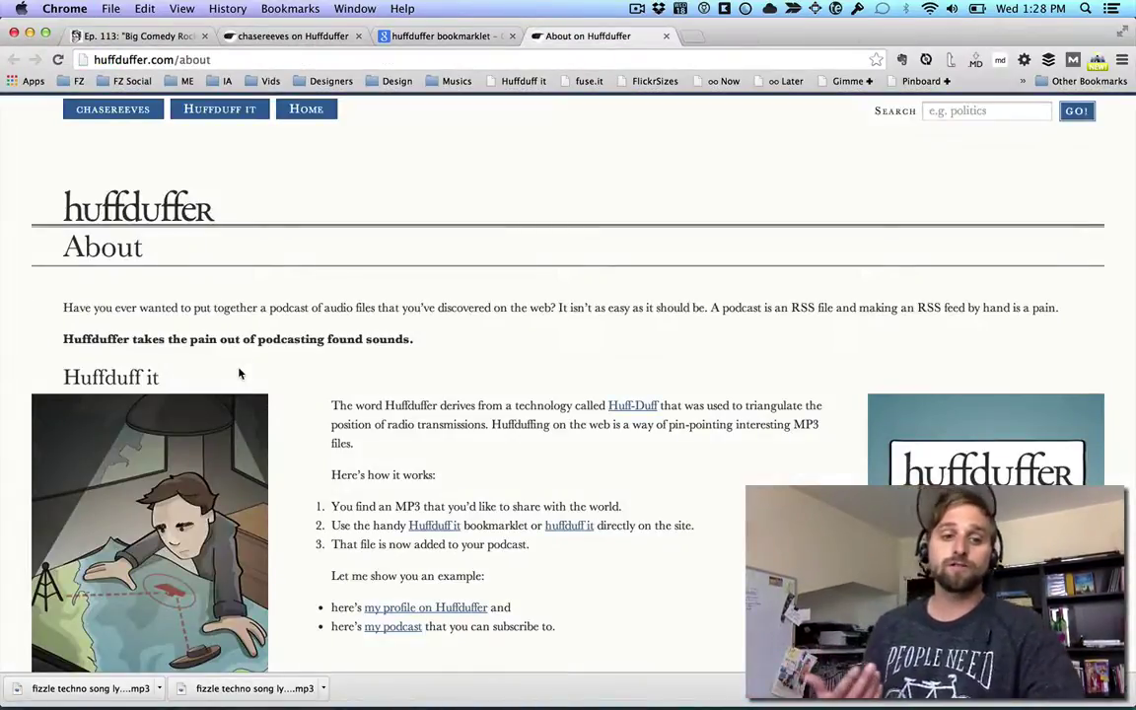